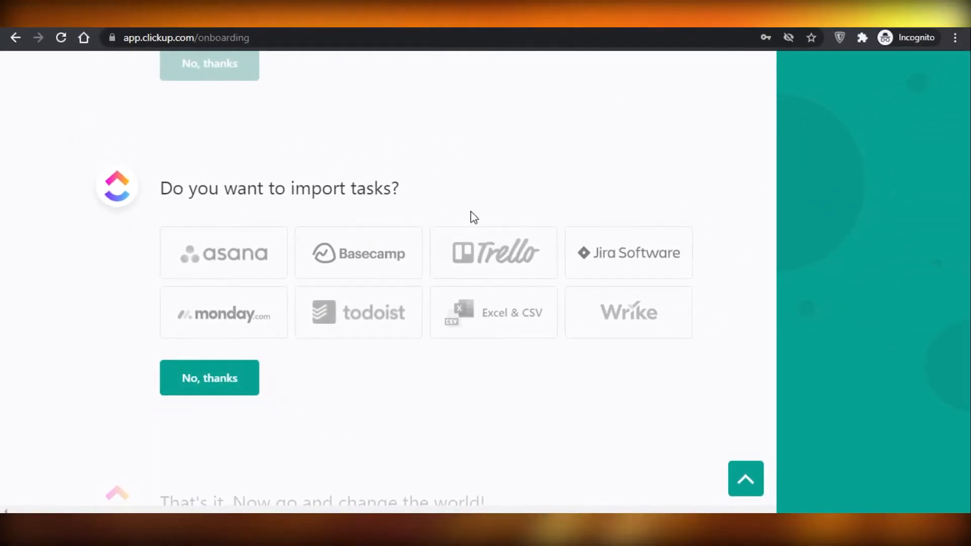
Decline importing tasks to finish onboarding, and get past the ClickUp Mission welcome video to get started
{"action": "left_click", "coordinate": [197, 386]}
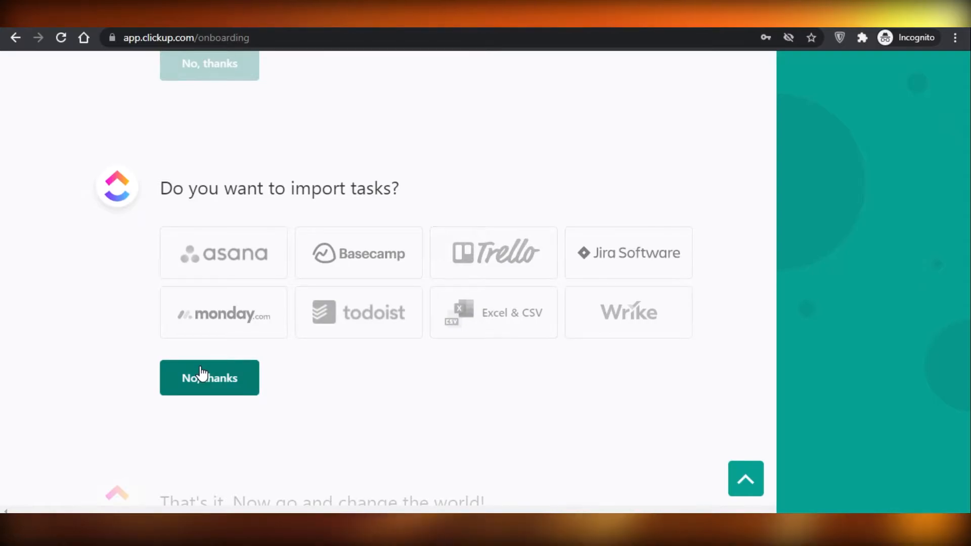
{"action": "left_click", "coordinate": [241, 326]}
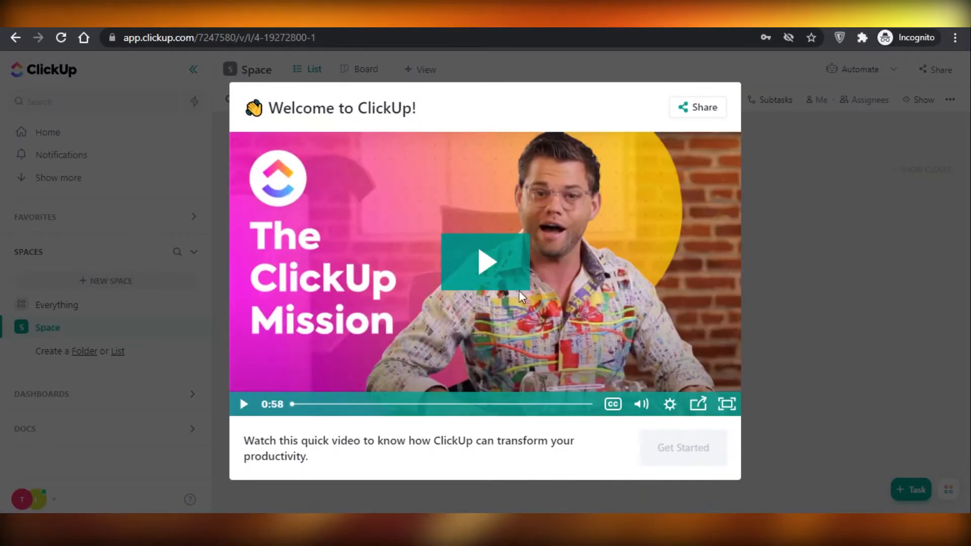
{"action": "left_click", "coordinate": [508, 258]}
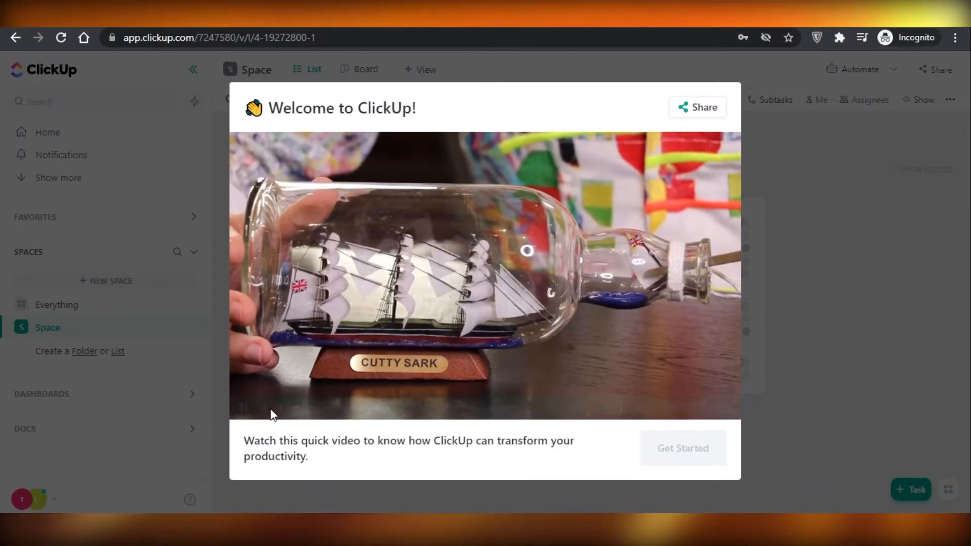
{"action": "left_click", "coordinate": [403, 408]}
{"action": "left_click", "coordinate": [662, 454]}
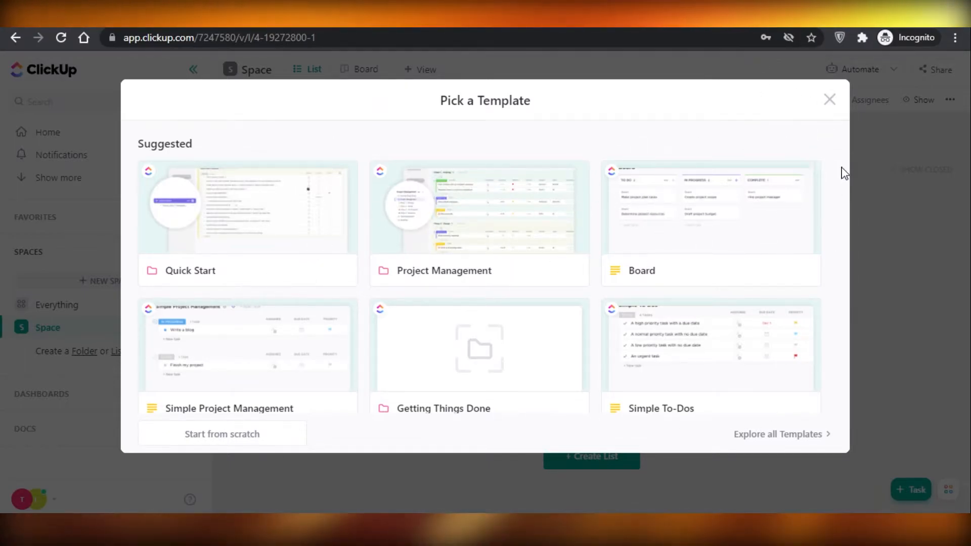
Dismiss the suggested templates, the getting-started guide and the $10 video credit offer
{"action": "left_click", "coordinate": [830, 100]}
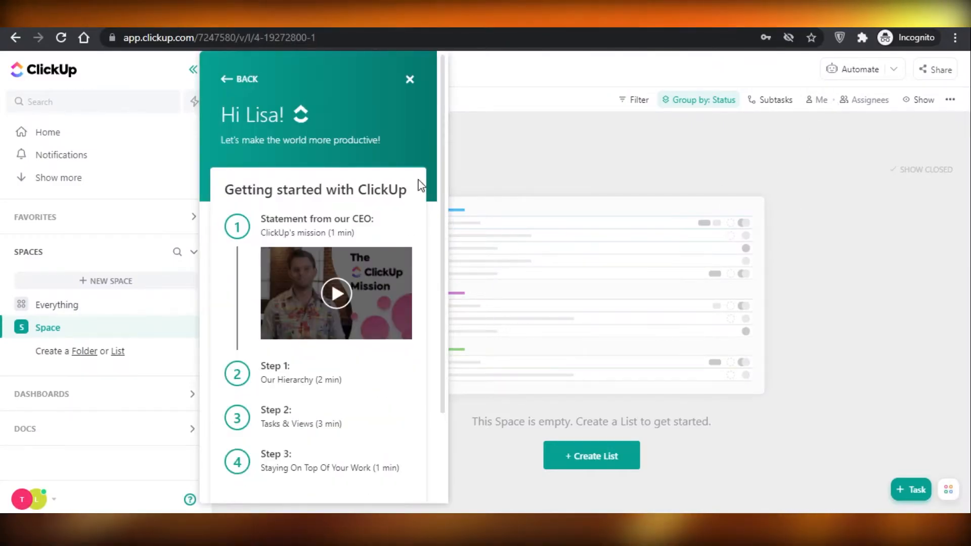
{"action": "left_click", "coordinate": [222, 79]}
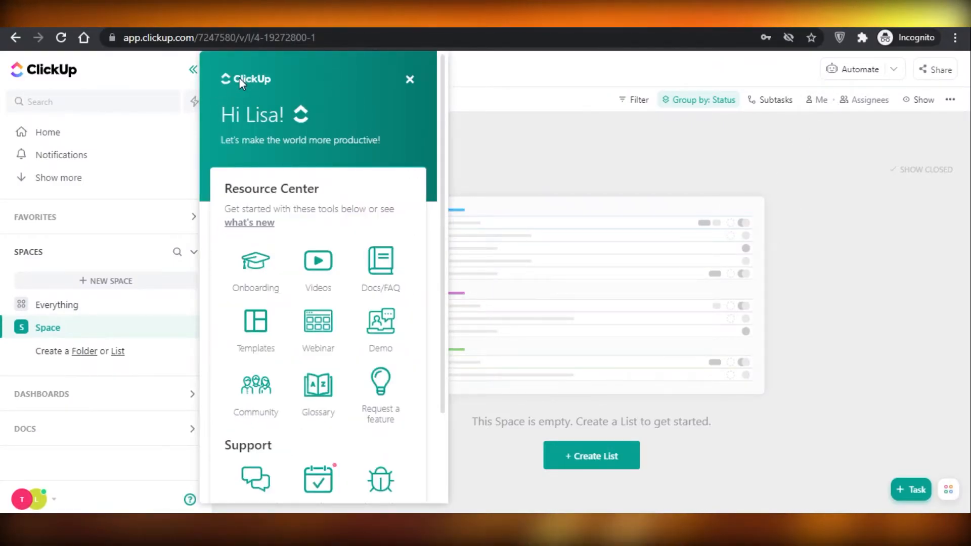
{"action": "left_click", "coordinate": [412, 81]}
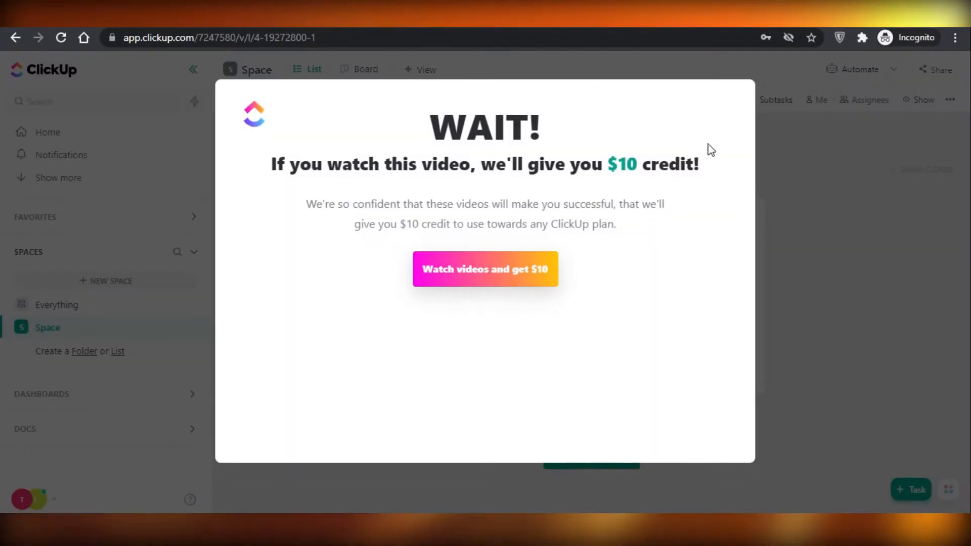
{"action": "left_click", "coordinate": [729, 112]}
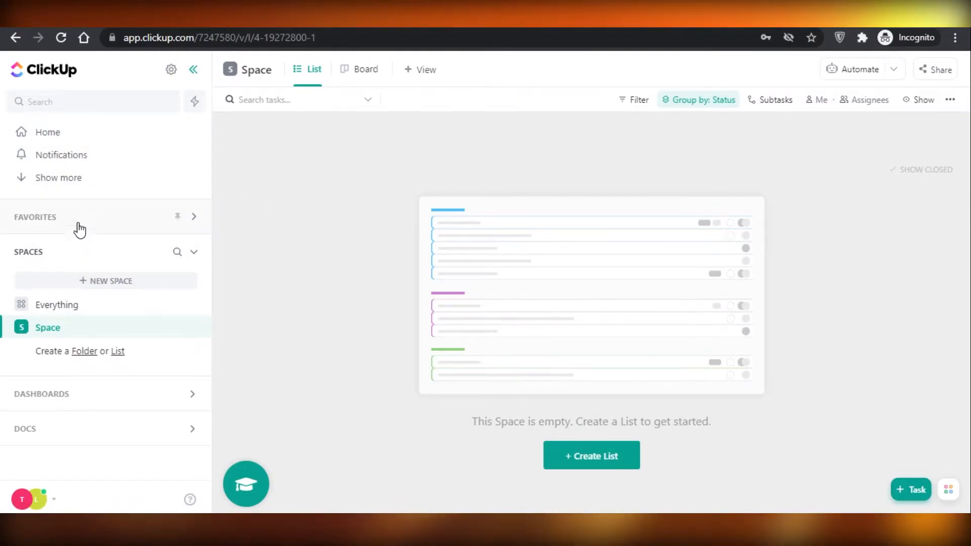
Open the Home page and look through its LineUp, Trending and My Work sections
{"action": "left_click", "coordinate": [48, 132]}
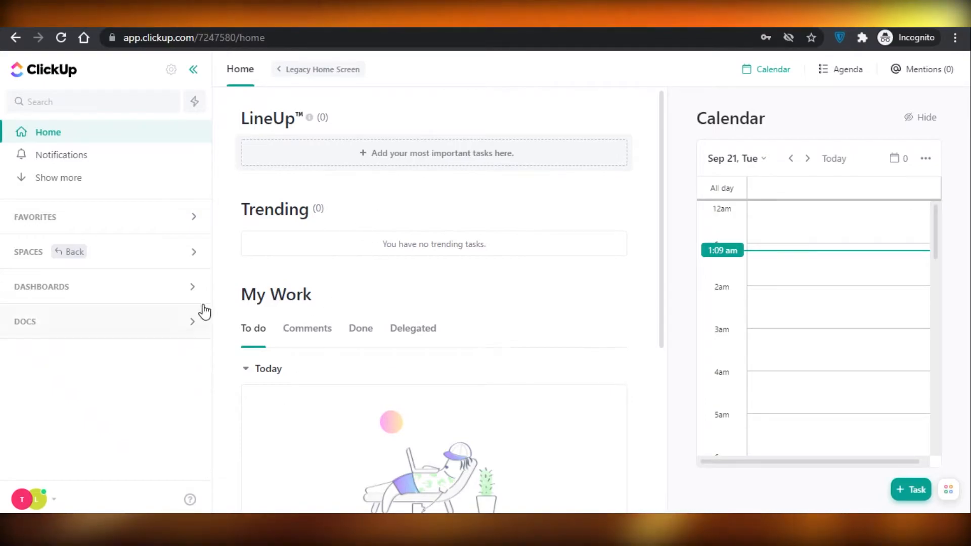
{"action": "scroll", "coordinate": [342, 163], "scroll_direction": "down", "scroll_amount": 3}
{"action": "scroll", "coordinate": [342, 163], "scroll_direction": "up", "scroll_amount": 3}
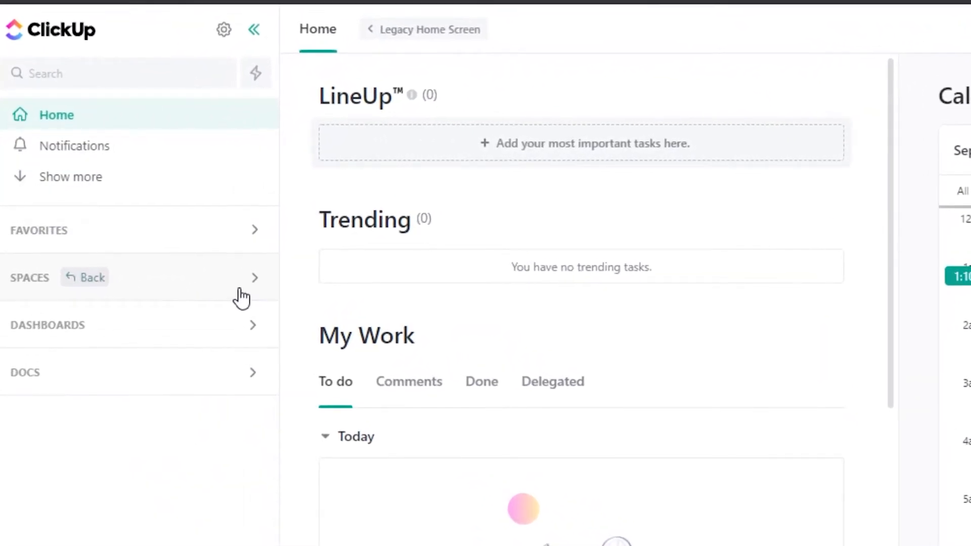
Expand the Spaces list, start creating a new Space and browse the Community templates offered for it
{"action": "left_click", "coordinate": [240, 291]}
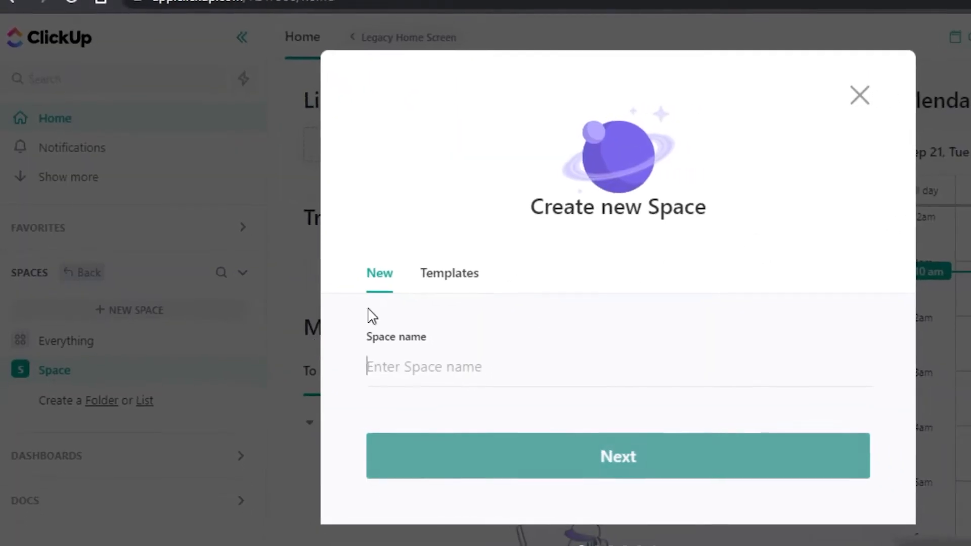
{"action": "left_click", "coordinate": [414, 265]}
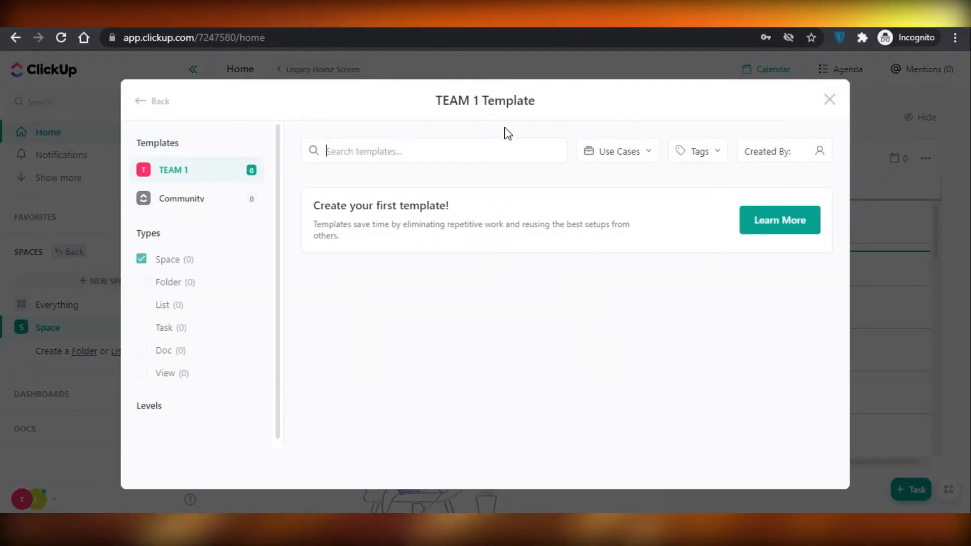
{"action": "scroll", "coordinate": [650, 230], "scroll_direction": "down", "scroll_amount": 10}
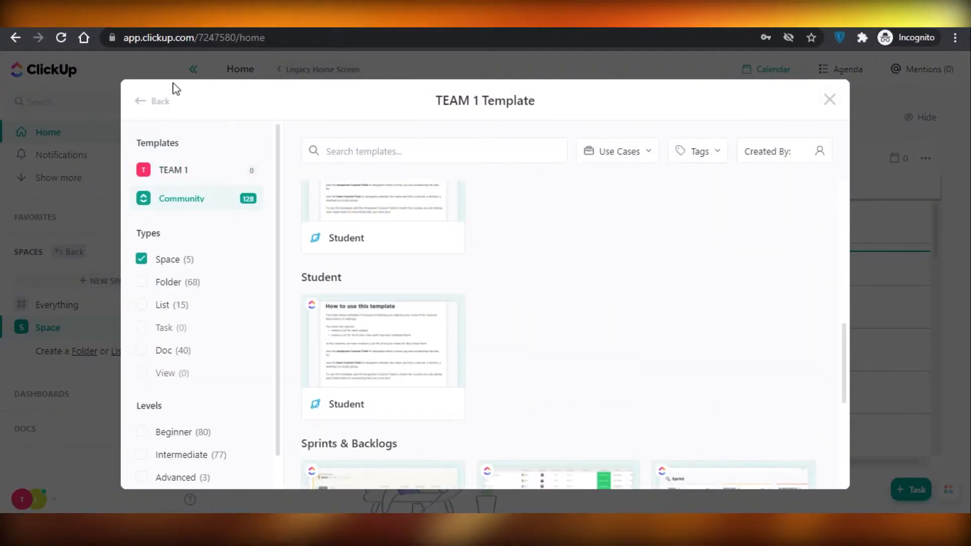
{"action": "left_click", "coordinate": [151, 102]}
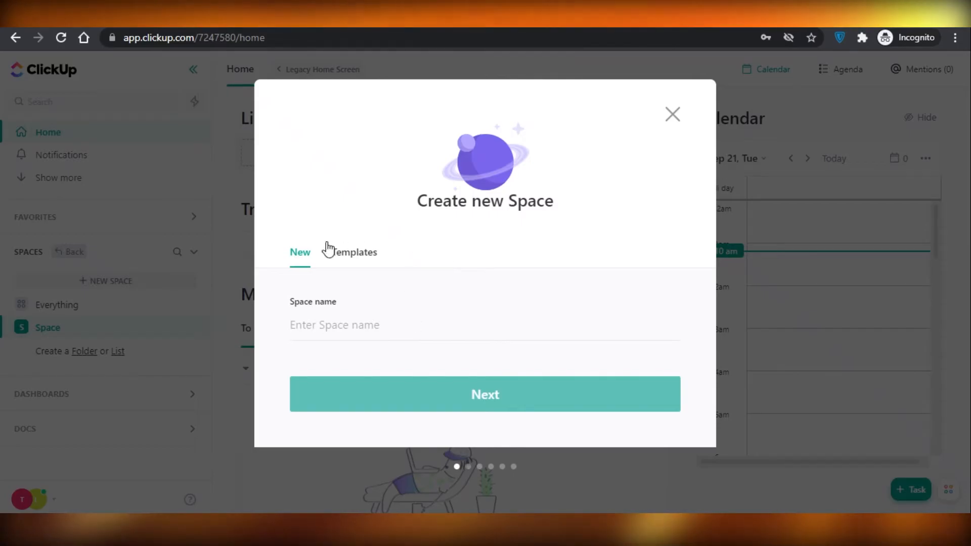
Reopen the templates for the new Space and narrow the Community templates to the Beginner level
{"action": "left_click", "coordinate": [374, 258]}
{"action": "scroll", "coordinate": [374, 243], "scroll_direction": "down", "scroll_amount": 5}
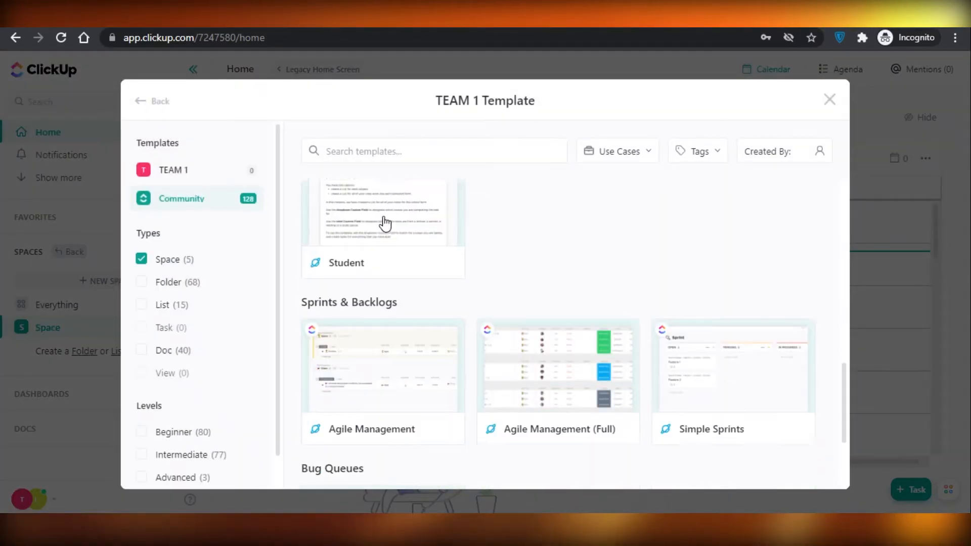
{"action": "scroll", "coordinate": [501, 297], "scroll_direction": "down", "scroll_amount": 1}
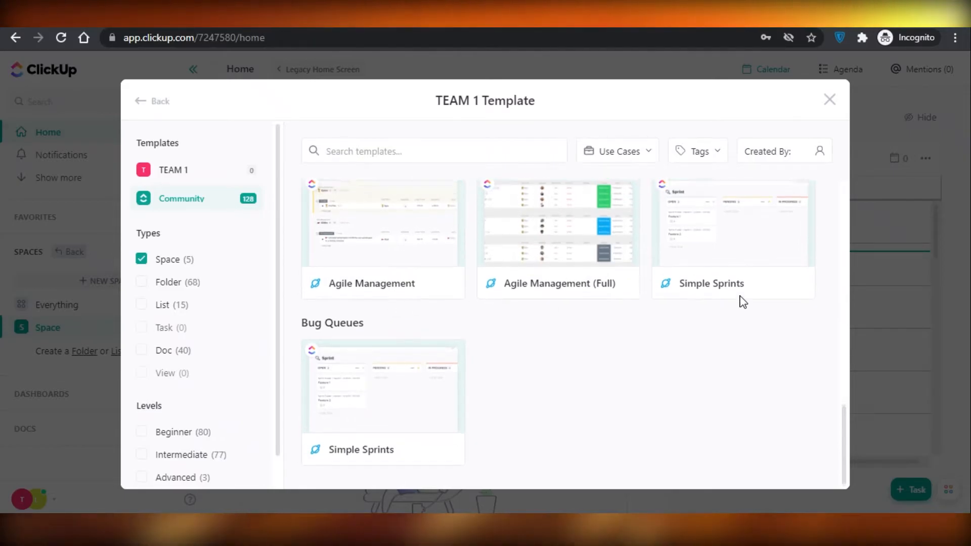
{"action": "scroll", "coordinate": [181, 284], "scroll_direction": "down", "scroll_amount": 1}
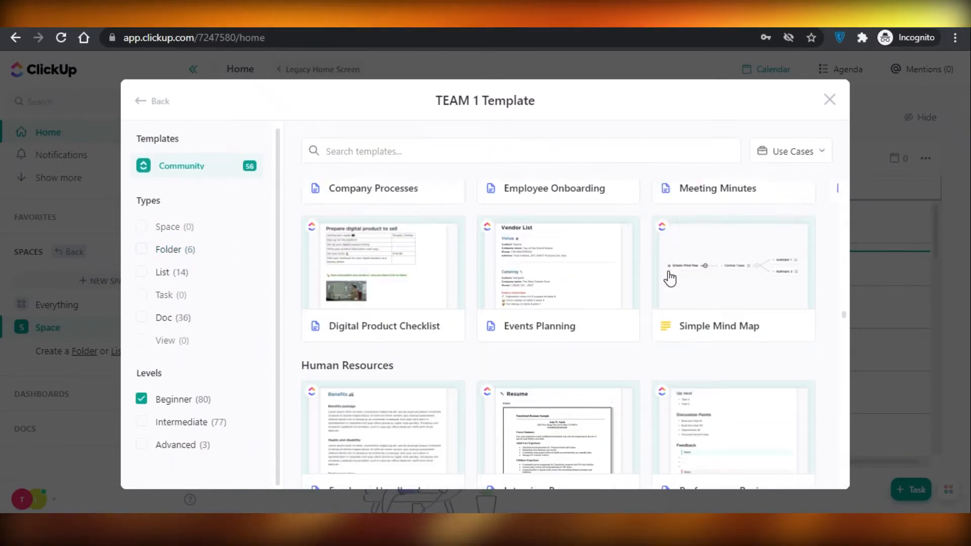
Choose the featured Quick Start folder template and start using it
{"action": "scroll", "coordinate": [670, 278], "scroll_direction": "up", "scroll_amount": 5}
{"action": "scroll", "coordinate": [670, 278], "scroll_direction": "up", "scroll_amount": 15}
{"action": "left_click_drag", "start_coordinate": [844, 251], "coordinate": [845, 137]}
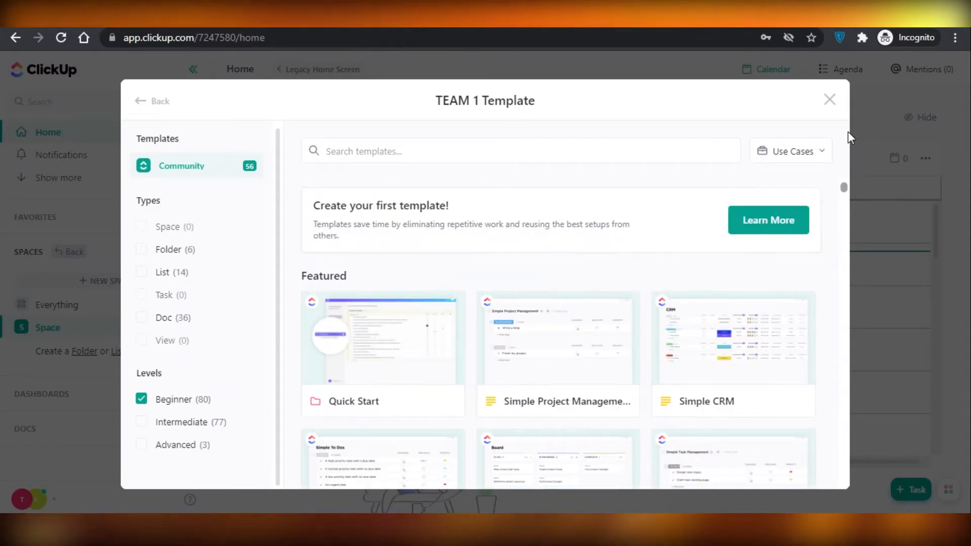
{"action": "left_click", "coordinate": [391, 342]}
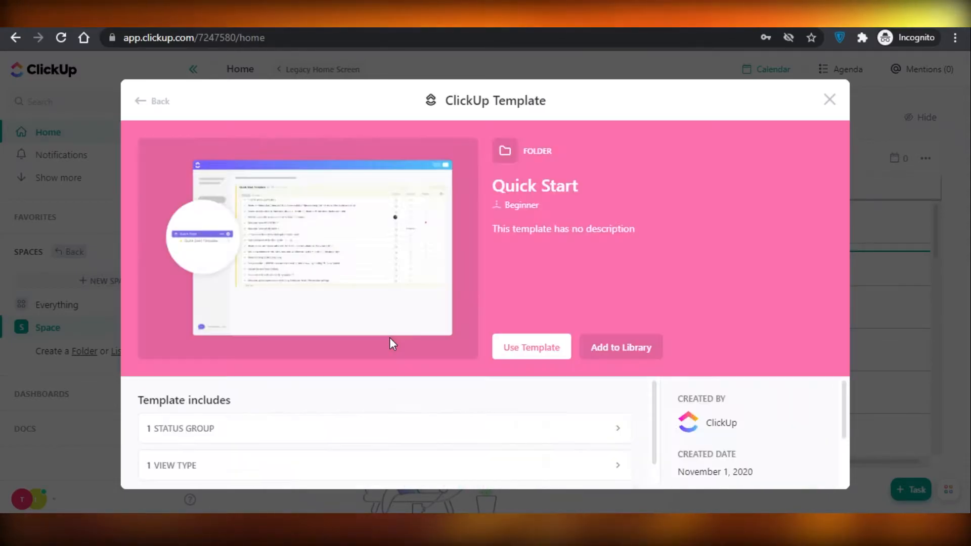
{"action": "left_click", "coordinate": [514, 354]}
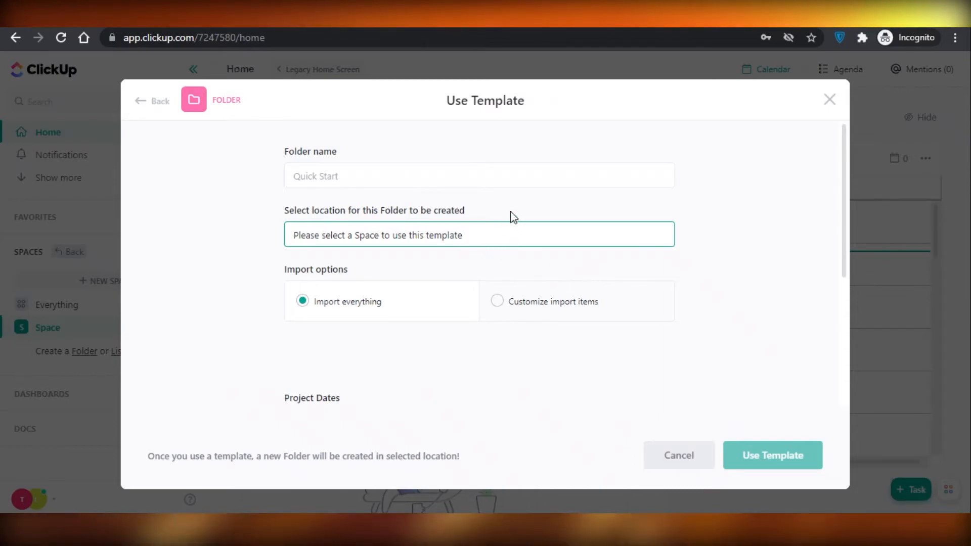
Name the new folder TEAM 1 and begin adding a list under Space while selecting the folder's location
{"action": "left_click", "coordinate": [452, 178]}
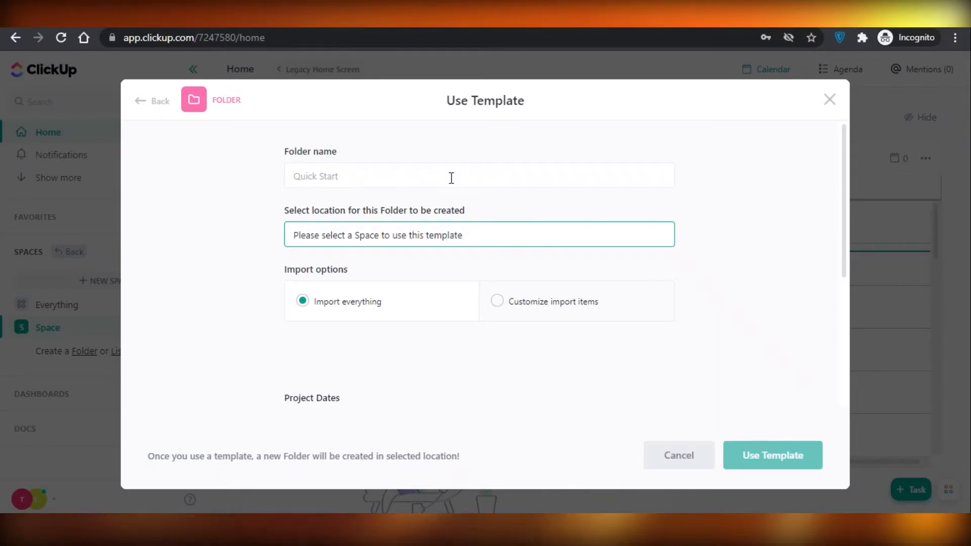
{"action": "type", "text": "TEAM 1"}
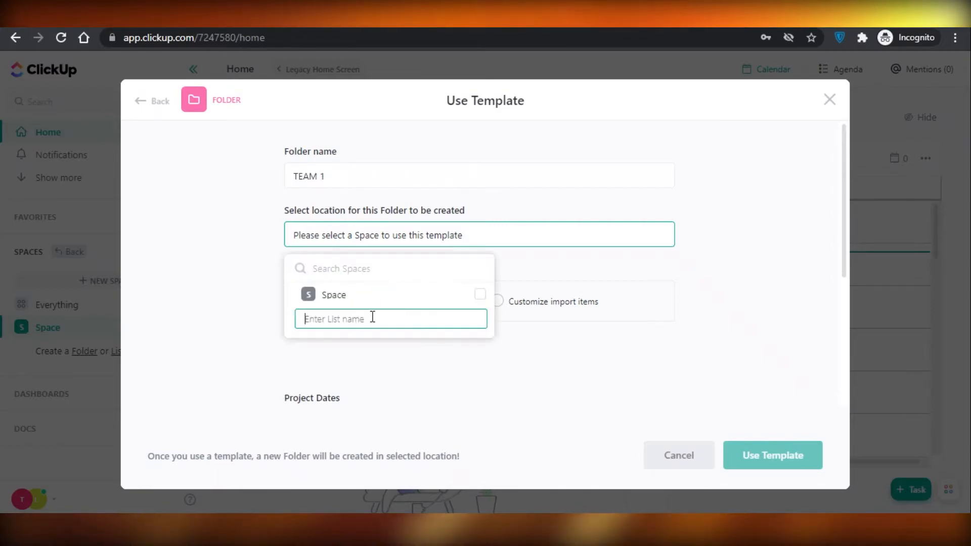
{"action": "type", "text": "L"}
{"action": "key", "text": "BackSpace"}
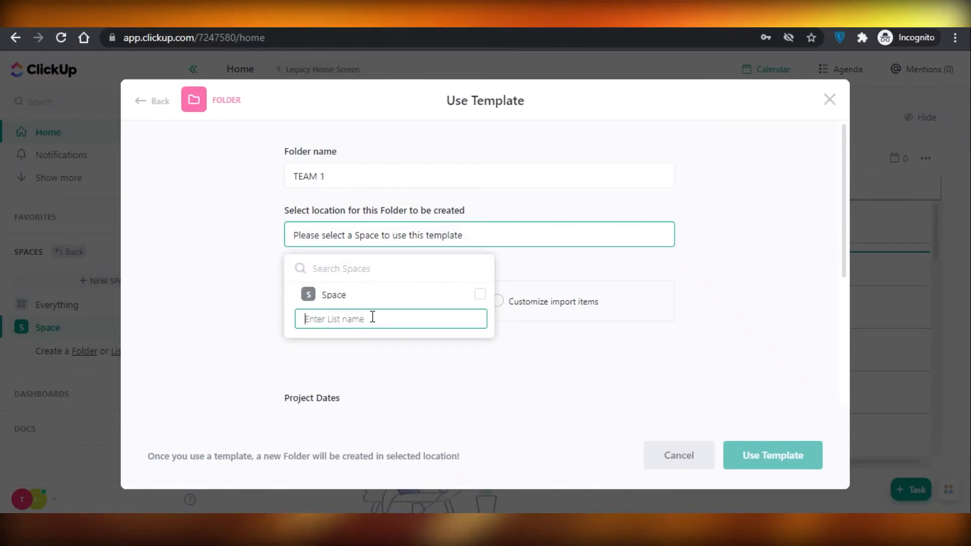
Create the folder from the Quick Start template in Space, importing project dates as is and leaving out archived tasks
{"action": "left_click", "coordinate": [776, 446]}
{"action": "left_click", "coordinate": [505, 303]}
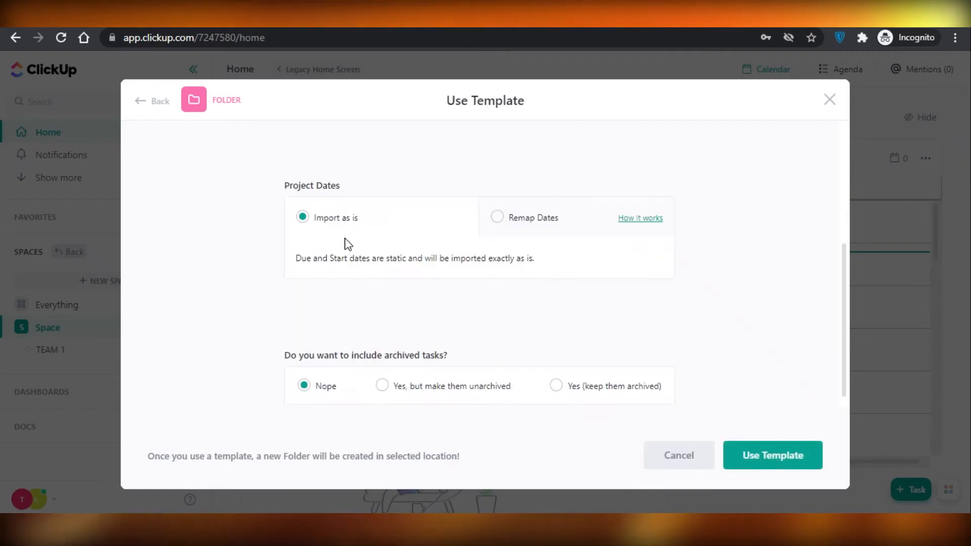
{"action": "scroll", "coordinate": [444, 413], "scroll_direction": "up", "scroll_amount": 3}
{"action": "scroll", "coordinate": [464, 332], "scroll_direction": "down", "scroll_amount": 3}
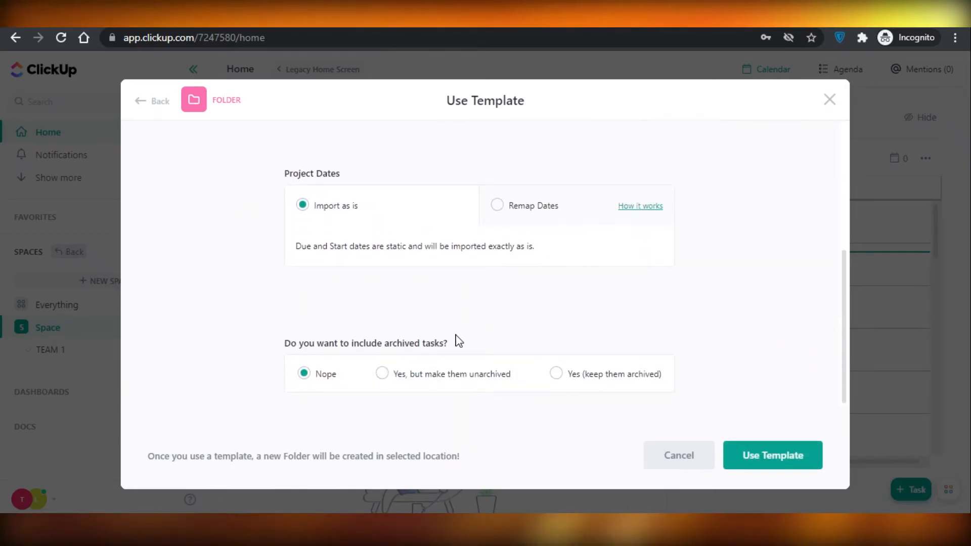
{"action": "left_click", "coordinate": [773, 455]}
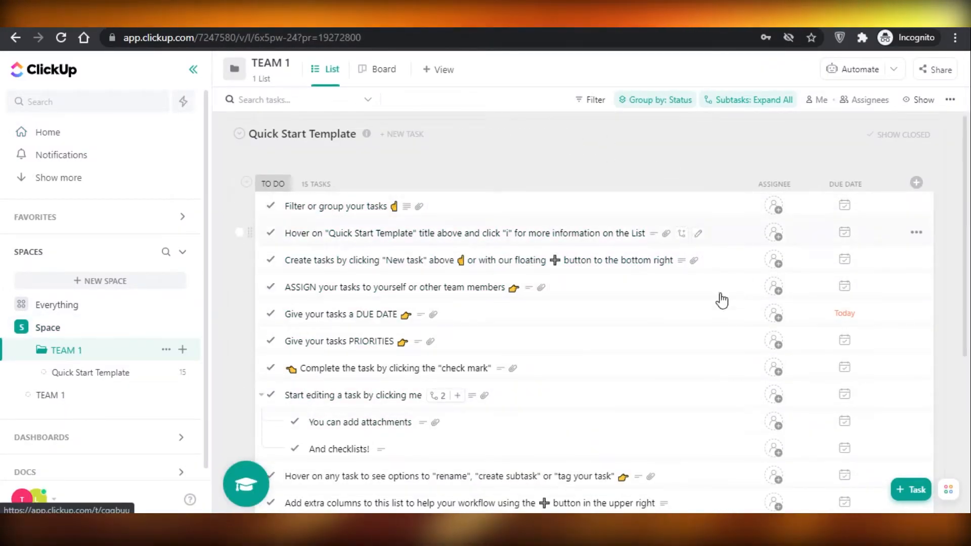
Look through the tasks in the TEAM 1 folder's Quick Start Template list
{"action": "scroll", "coordinate": [433, 250], "scroll_direction": "down", "scroll_amount": 4}
{"action": "scroll", "coordinate": [383, 219], "scroll_direction": "up", "scroll_amount": 4}
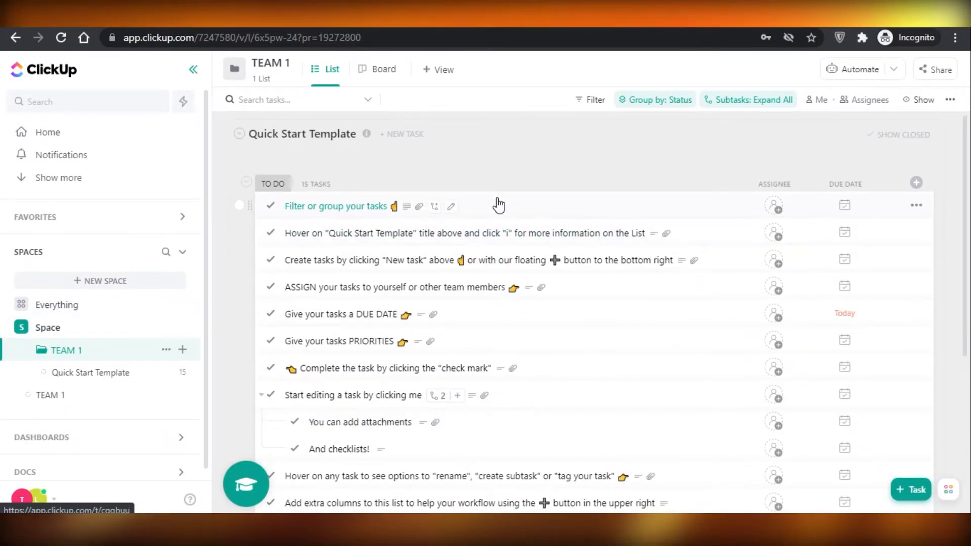
{"action": "scroll", "coordinate": [496, 258], "scroll_direction": "down", "scroll_amount": 3}
{"action": "scroll", "coordinate": [463, 266], "scroll_direction": "up", "scroll_amount": 3}
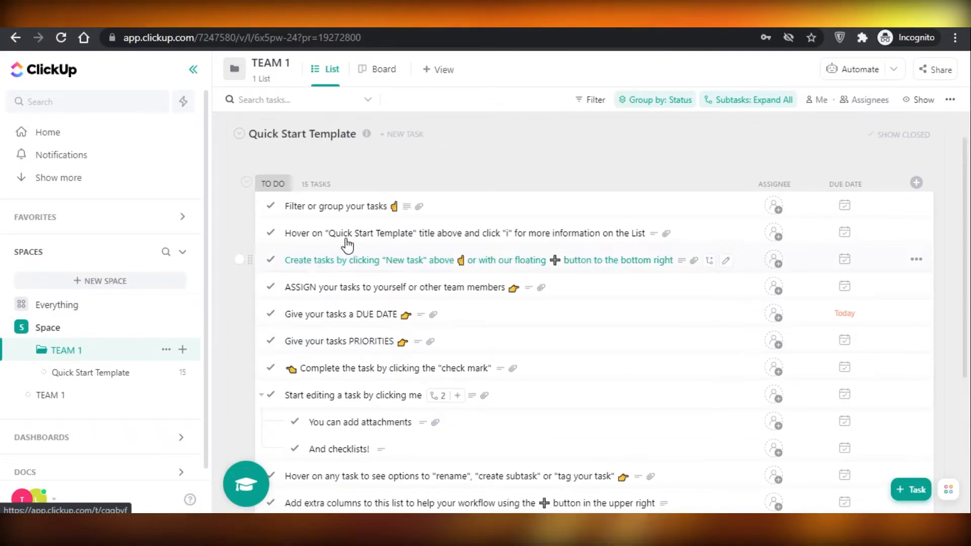
Open the template task about creating tasks, review its description, subtasks and attachments, and close it
{"action": "left_click", "coordinate": [297, 258]}
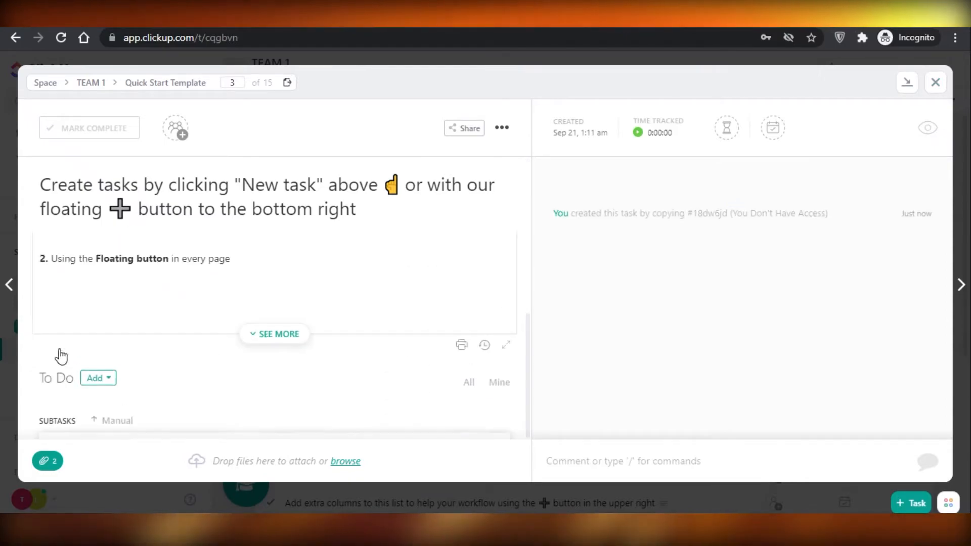
{"action": "scroll", "coordinate": [104, 304], "scroll_direction": "down", "scroll_amount": 5}
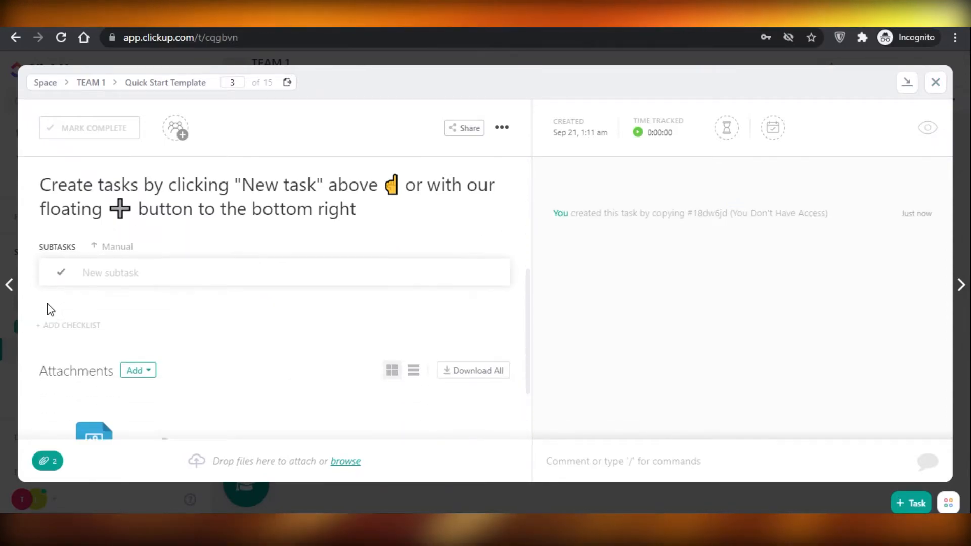
{"action": "scroll", "coordinate": [46, 318], "scroll_direction": "up", "scroll_amount": 5}
{"action": "scroll", "coordinate": [138, 335], "scroll_direction": "down", "scroll_amount": 3}
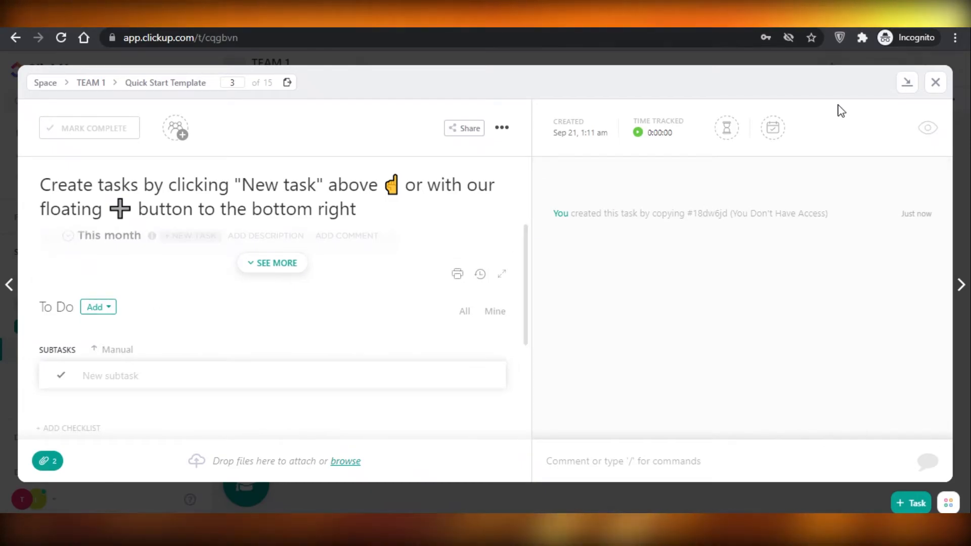
{"action": "left_click", "coordinate": [936, 82]}
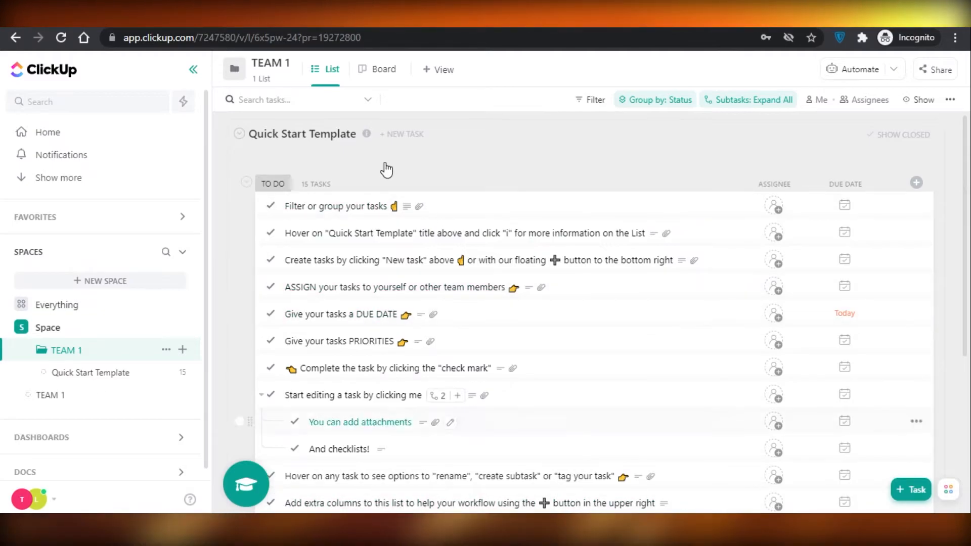
Look over the whole Quick Start Template list again and switch the TEAM 1 folder to Board view
{"action": "scroll", "coordinate": [425, 341], "scroll_direction": "down", "scroll_amount": 5}
{"action": "scroll", "coordinate": [348, 364], "scroll_direction": "up", "scroll_amount": 5}
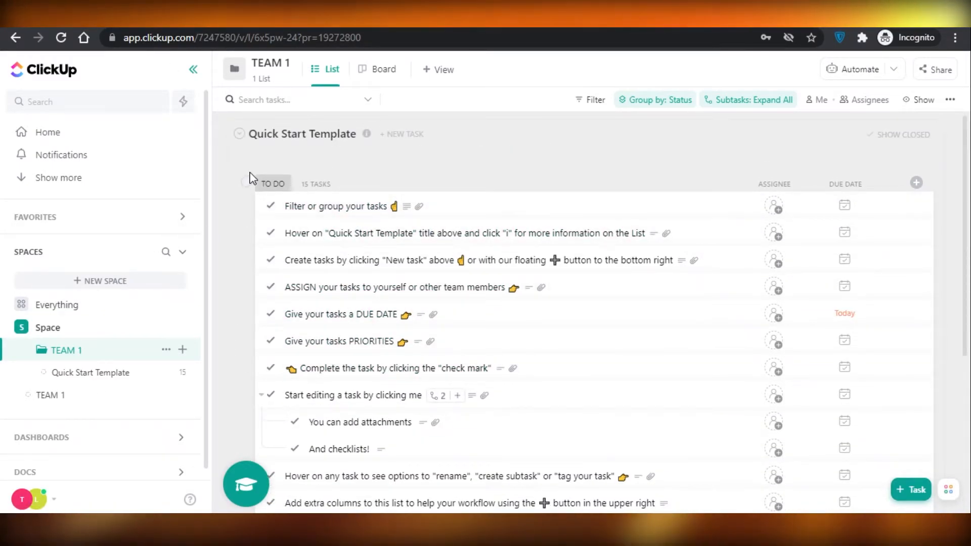
{"action": "scroll", "coordinate": [354, 159], "scroll_direction": "down", "scroll_amount": 2}
{"action": "scroll", "coordinate": [326, 157], "scroll_direction": "up", "scroll_amount": 2}
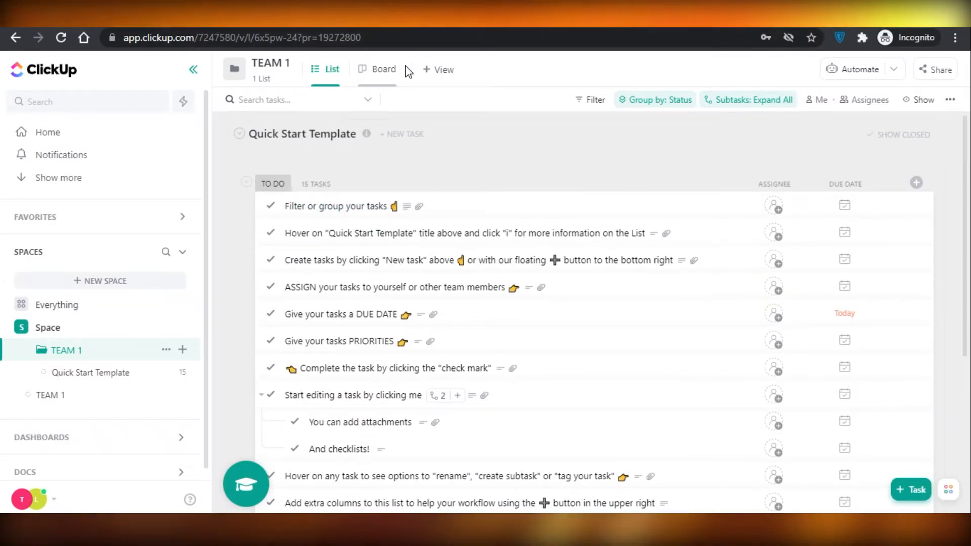
{"action": "left_click", "coordinate": [384, 68]}
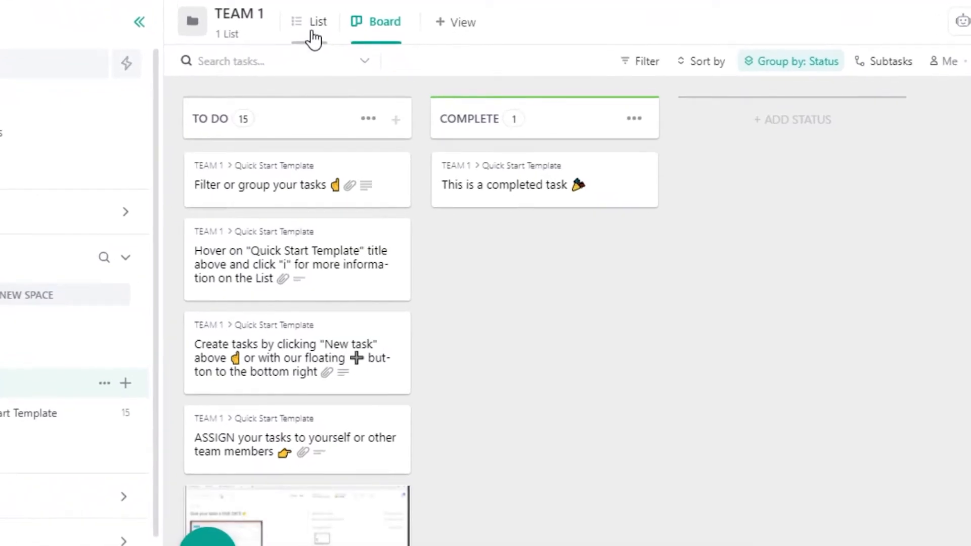
Compare the TEAM 1 folder's List and Board views and add a Calendar view to the folder
{"action": "left_click", "coordinate": [311, 28]}
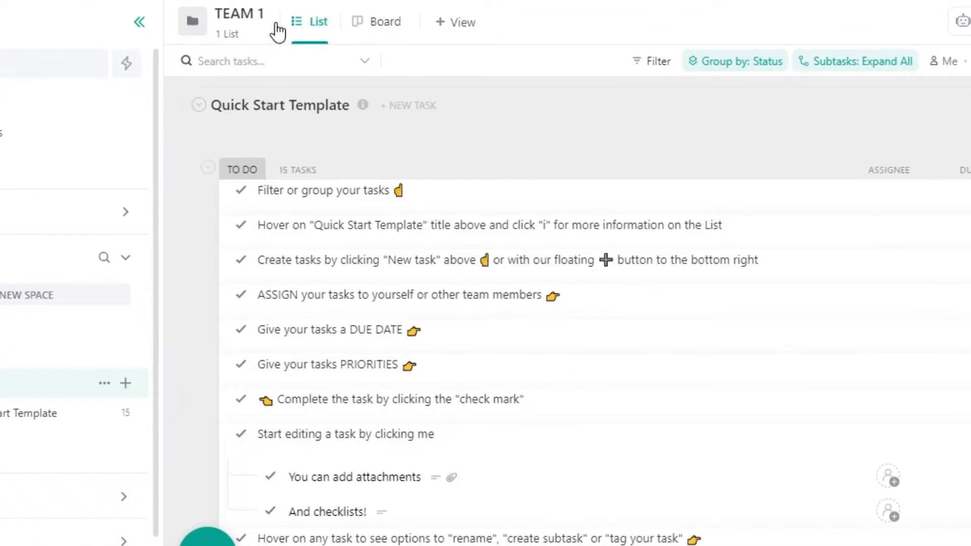
{"action": "left_click", "coordinate": [376, 23]}
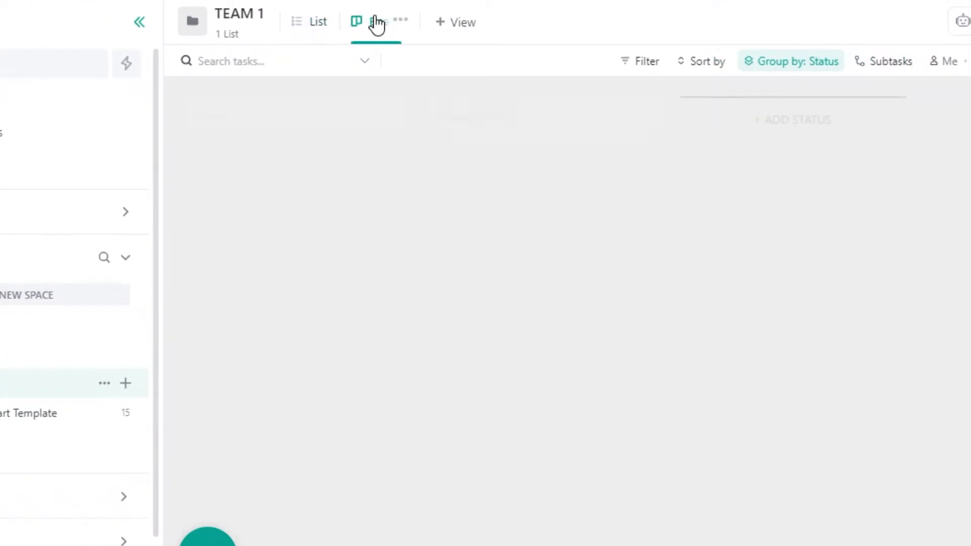
{"action": "left_click", "coordinate": [476, 25]}
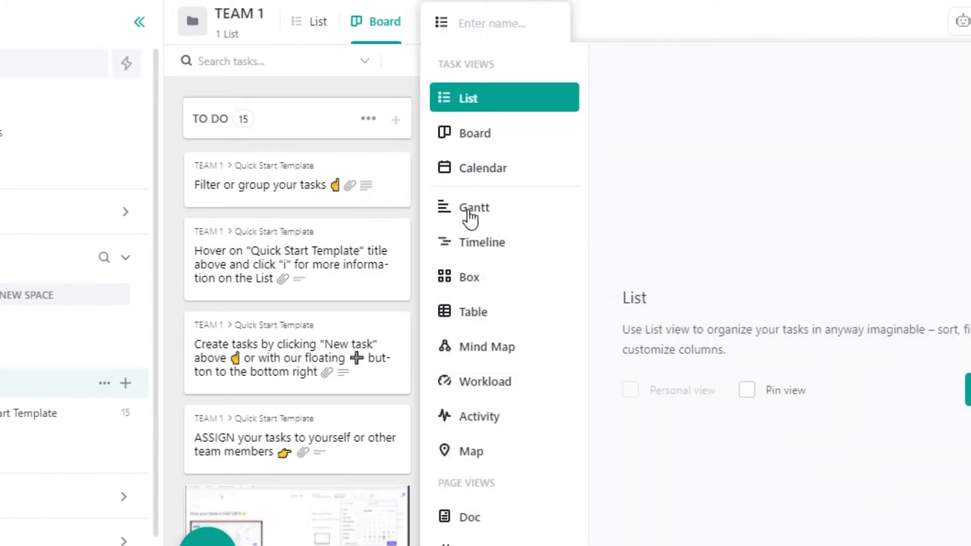
{"action": "left_click", "coordinate": [491, 172]}
{"action": "left_click", "coordinate": [968, 379]}
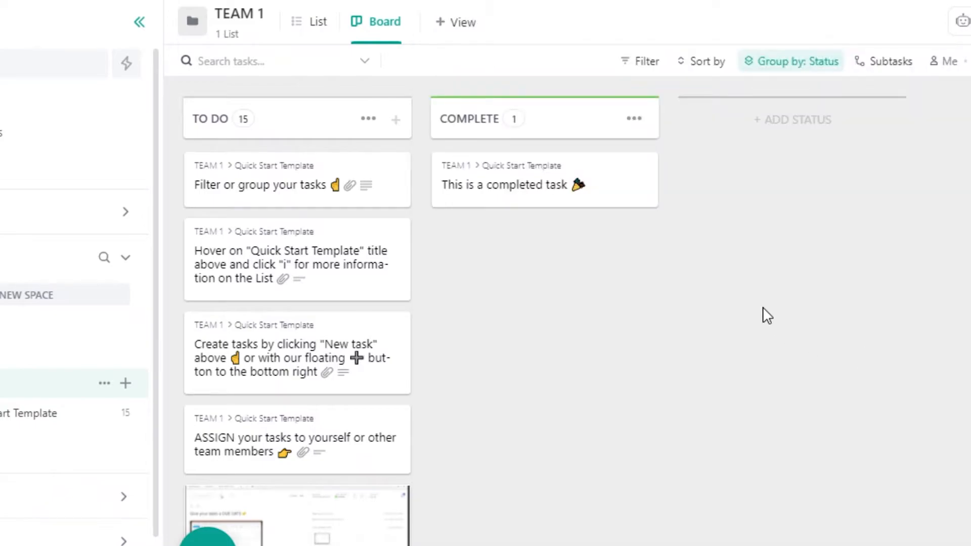
{"action": "left_click", "coordinate": [491, 26]}
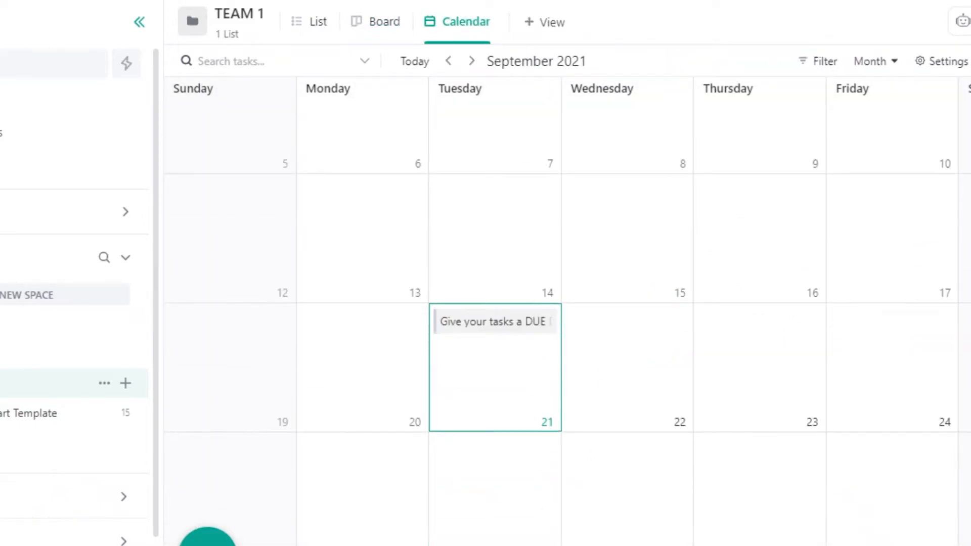
Look through the task and page view types available for the TEAM 1 folder and leave without adding one
{"action": "left_click", "coordinate": [545, 22]}
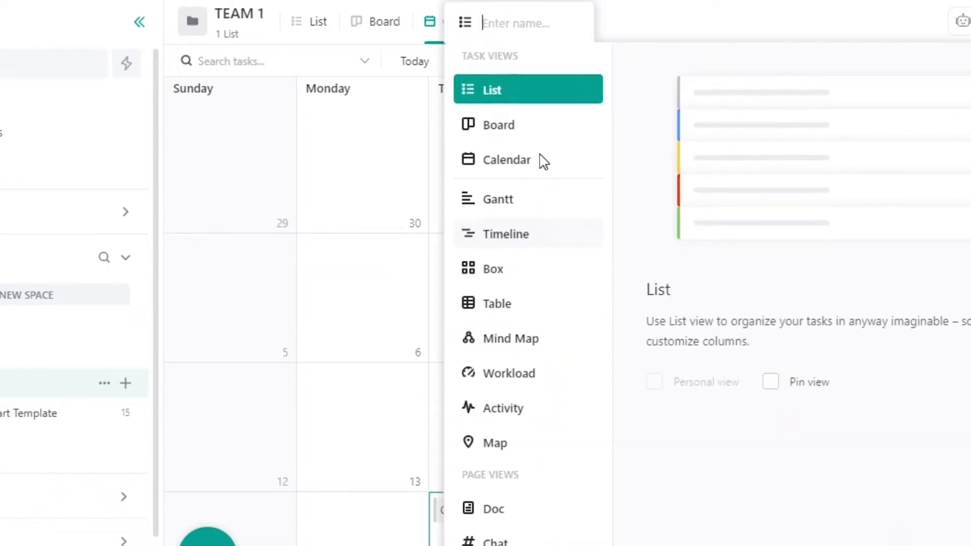
{"action": "scroll", "coordinate": [512, 104], "scroll_direction": "down", "scroll_amount": 1}
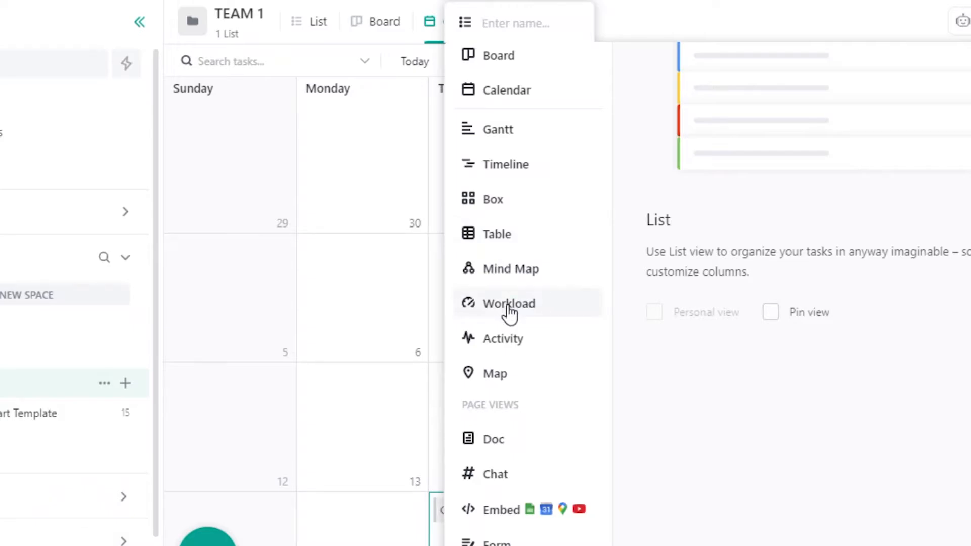
{"action": "scroll", "coordinate": [585, 314], "scroll_direction": "up", "scroll_amount": 2}
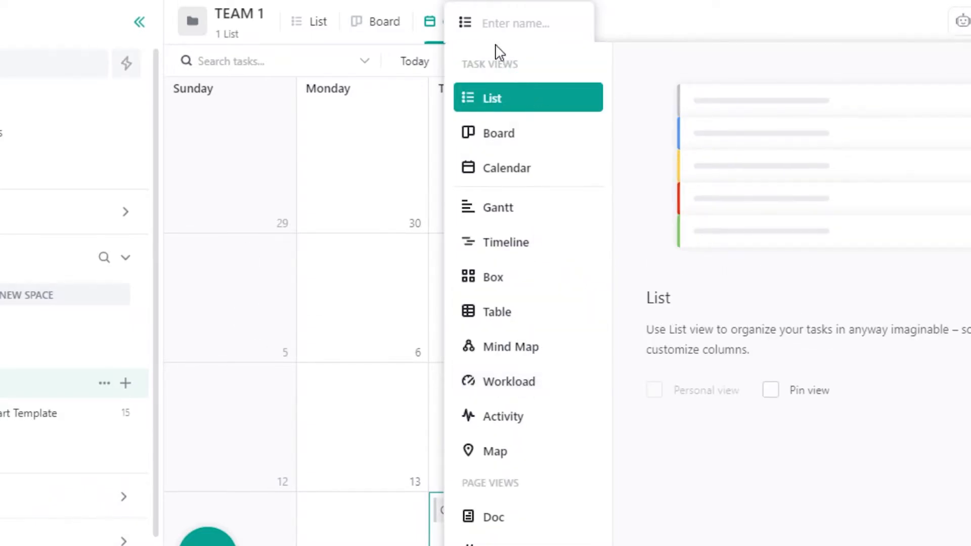
{"action": "left_click", "coordinate": [437, 34]}
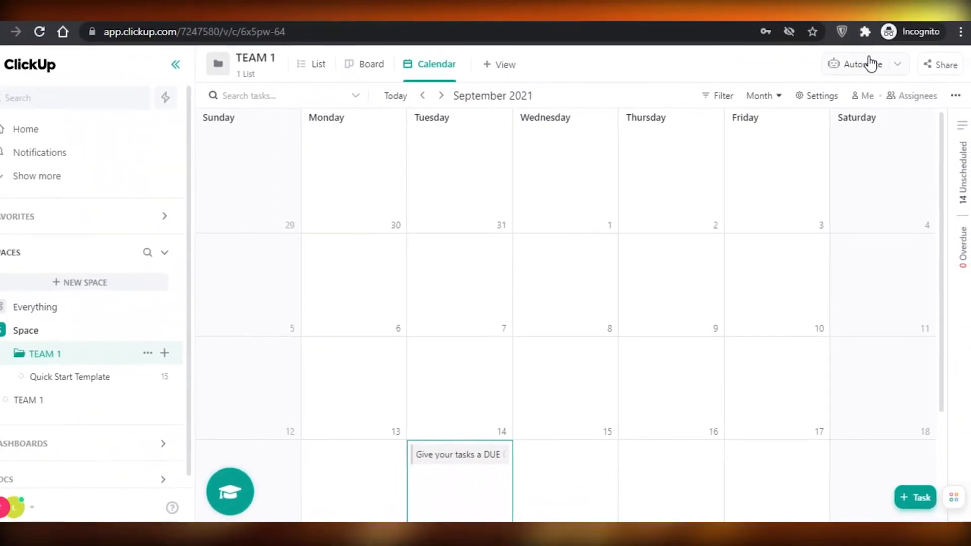
Open the automation builder for the TEAM 1 folder, review its triggers, actions and categories, and close it
{"action": "left_click", "coordinate": [870, 64]}
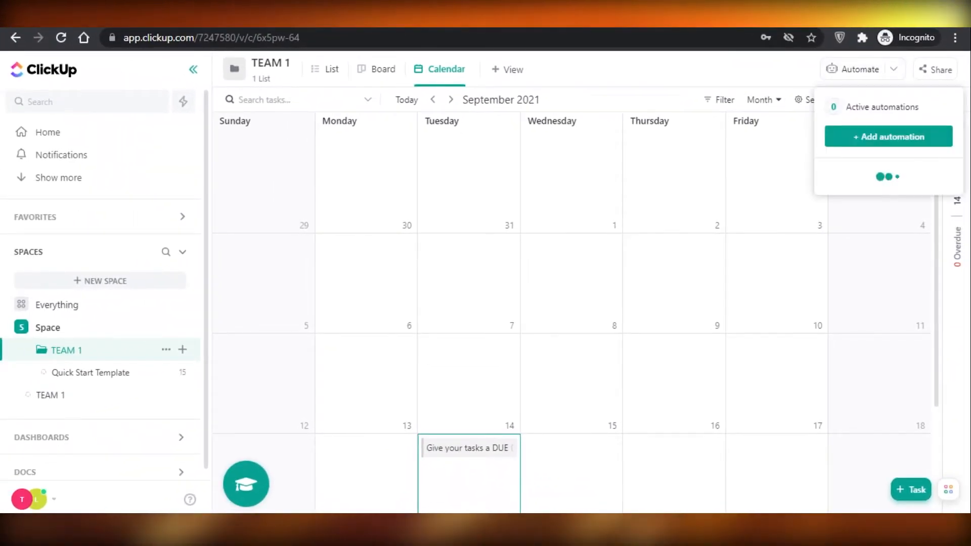
{"action": "left_click", "coordinate": [869, 136]}
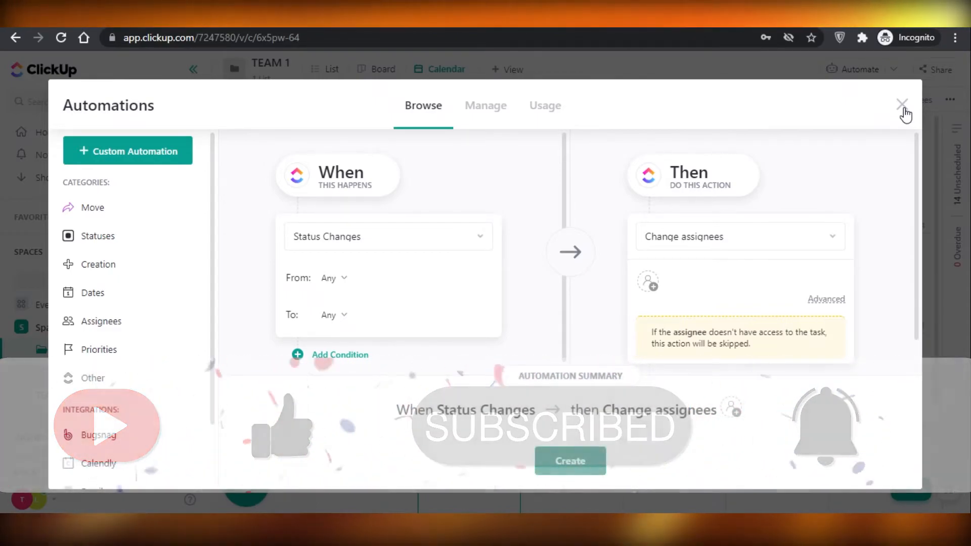
{"action": "left_click", "coordinate": [904, 109]}
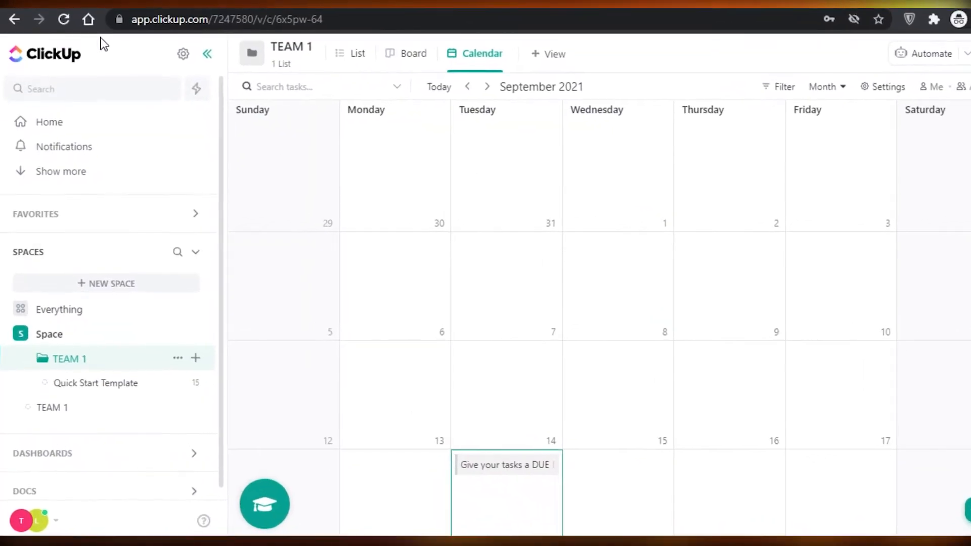
View the notifications and check the contents of the Favorites and Dashboards sections
{"action": "left_click", "coordinate": [68, 146]}
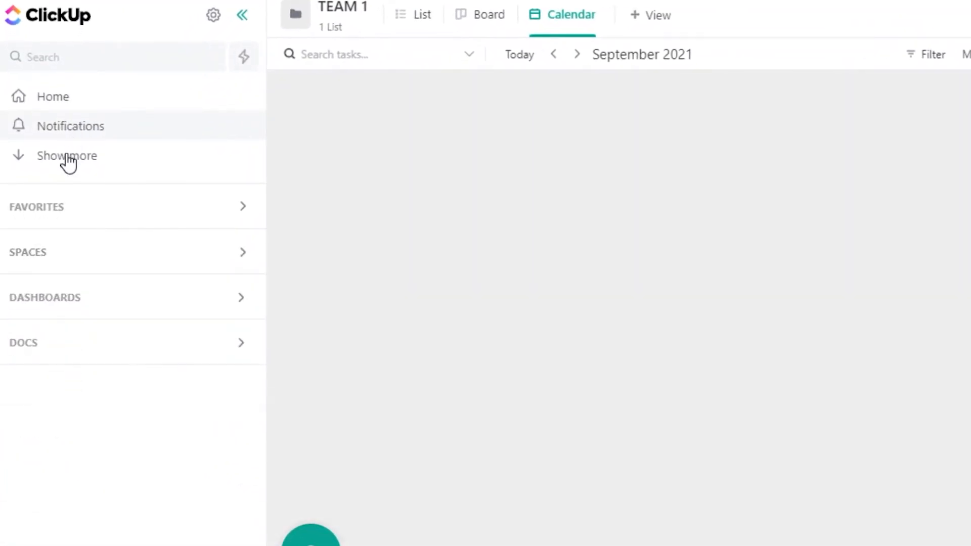
{"action": "left_click", "coordinate": [46, 215]}
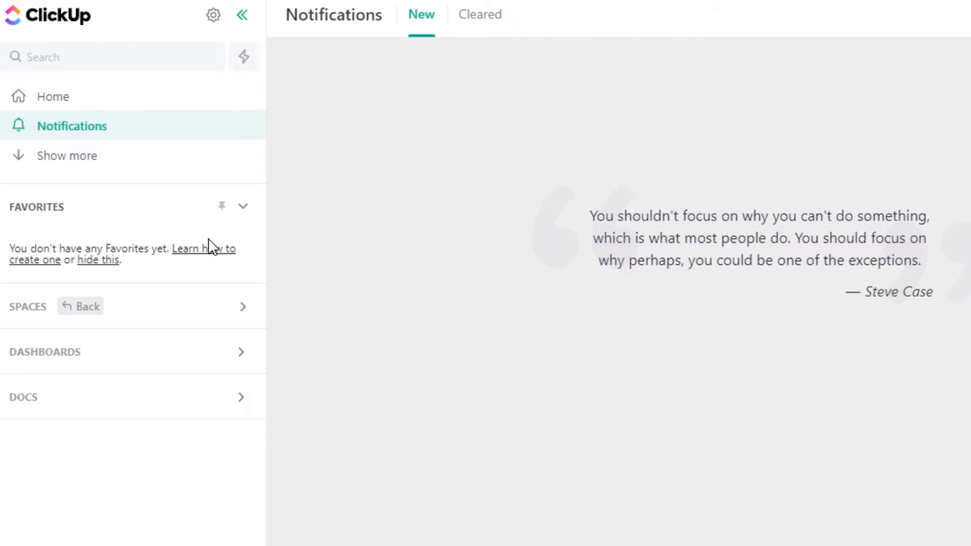
{"action": "left_click", "coordinate": [127, 348]}
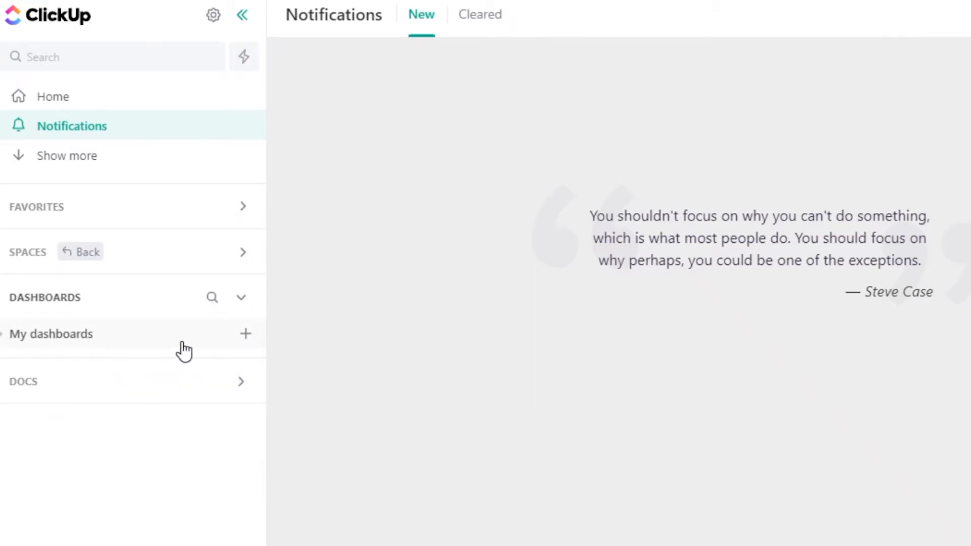
Create a new dashboard named BOSS under My dashboards
{"action": "left_click", "coordinate": [246, 335]}
{"action": "type", "text": "BOSS"}
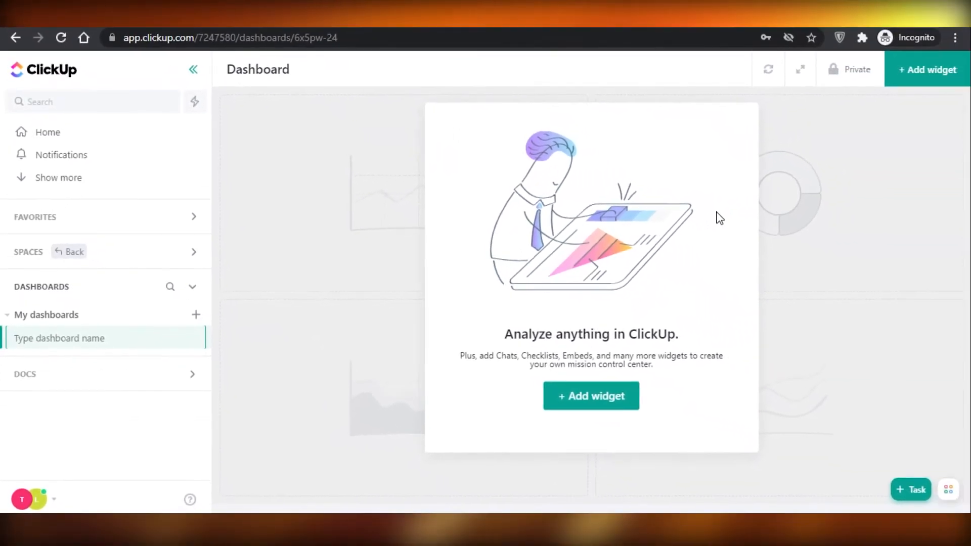
{"action": "type", "text": "BOSS"}
{"action": "key", "text": "Return"}
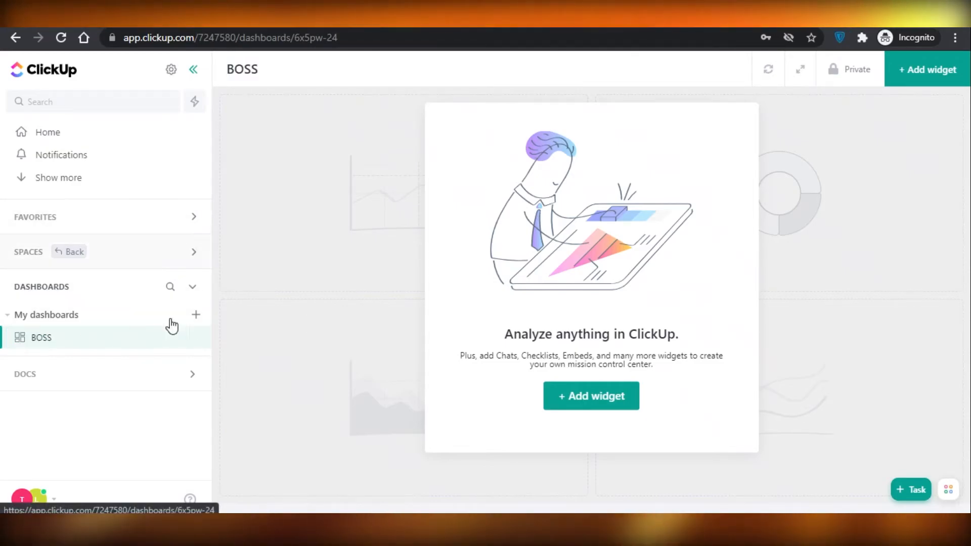
Browse the featured widgets for the BOSS dashboard, choose Task List and name the widget TEAM 1 PROGRESS
{"action": "left_click", "coordinate": [568, 403]}
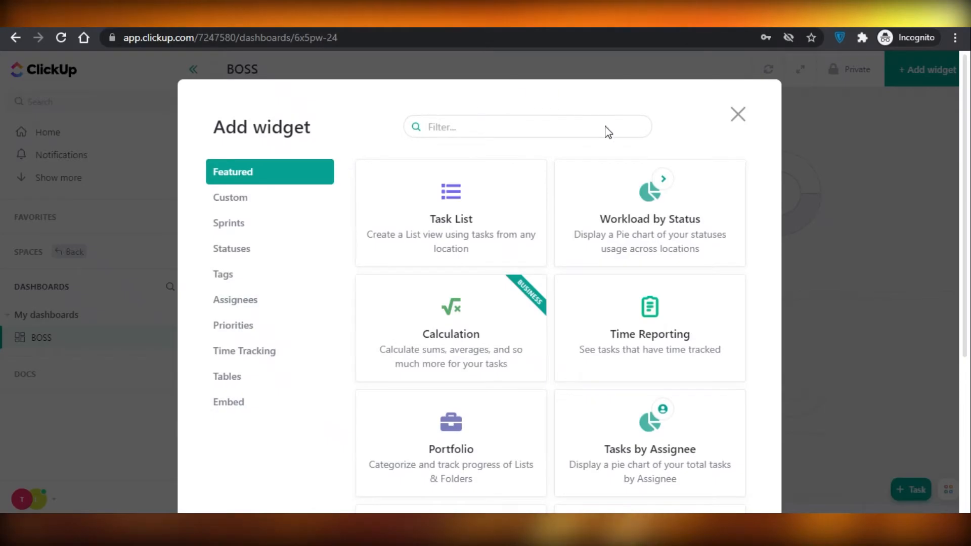
{"action": "scroll", "coordinate": [730, 130], "scroll_direction": "down", "scroll_amount": 2}
{"action": "scroll", "coordinate": [488, 178], "scroll_direction": "up", "scroll_amount": 2}
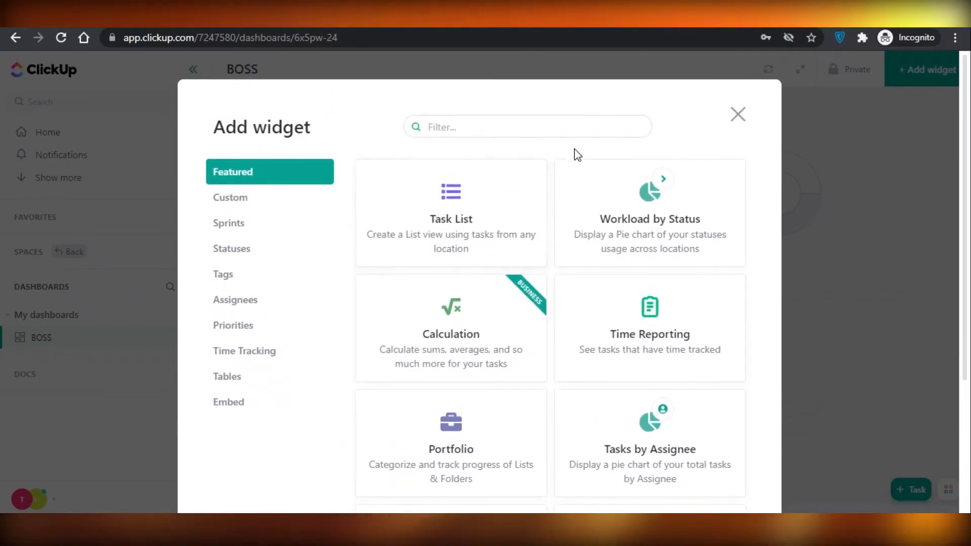
{"action": "scroll", "coordinate": [516, 297], "scroll_direction": "down", "scroll_amount": 2}
{"action": "scroll", "coordinate": [455, 217], "scroll_direction": "up", "scroll_amount": 2}
{"action": "left_click", "coordinate": [450, 218]}
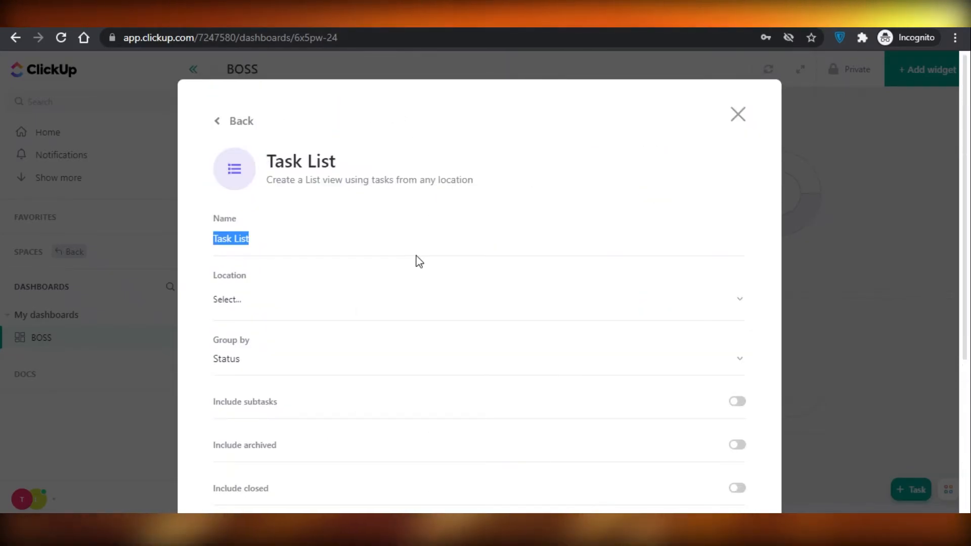
{"action": "scroll", "coordinate": [242, 273], "scroll_direction": "down", "scroll_amount": 5}
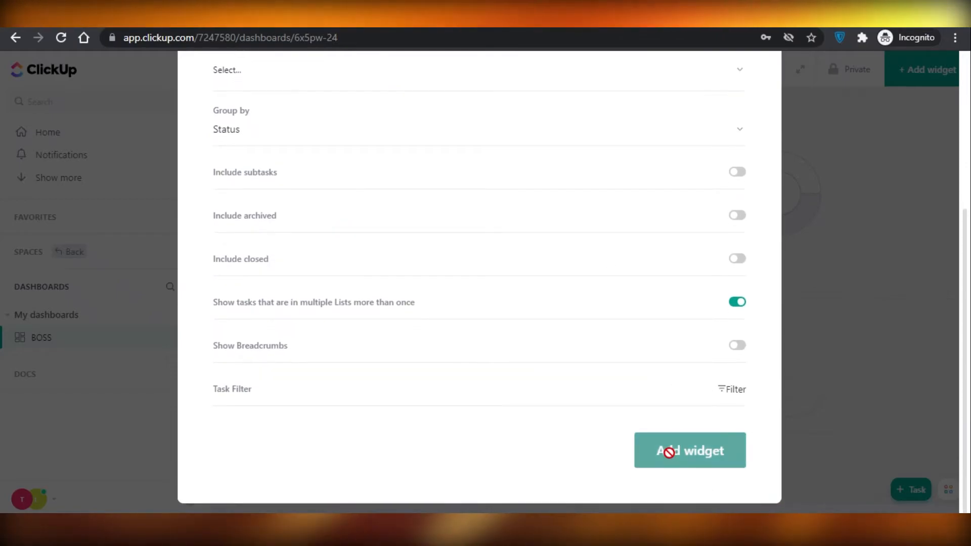
{"action": "scroll", "coordinate": [258, 154], "scroll_direction": "up", "scroll_amount": 3}
{"action": "type", "text": "T"}
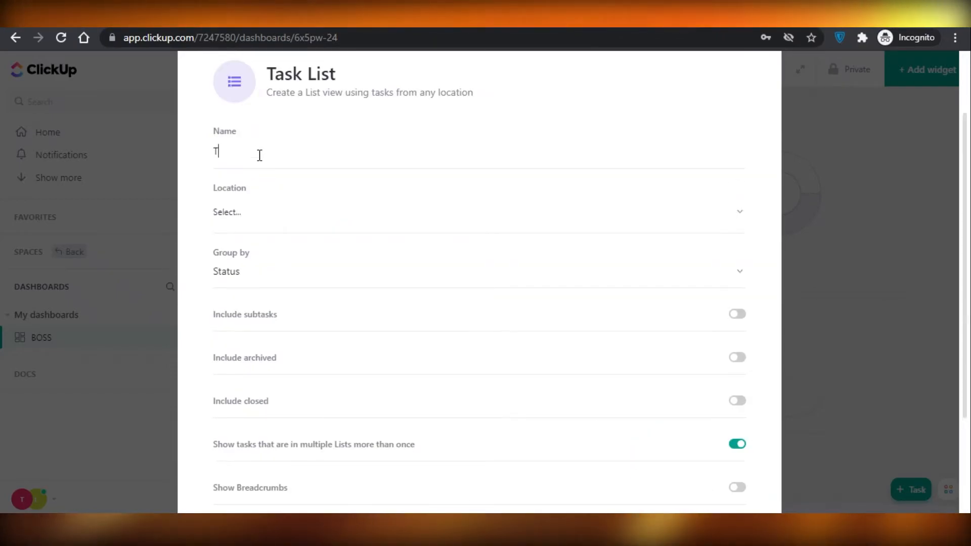
{"action": "type", "text": "EAM 1 PROGRESS"}
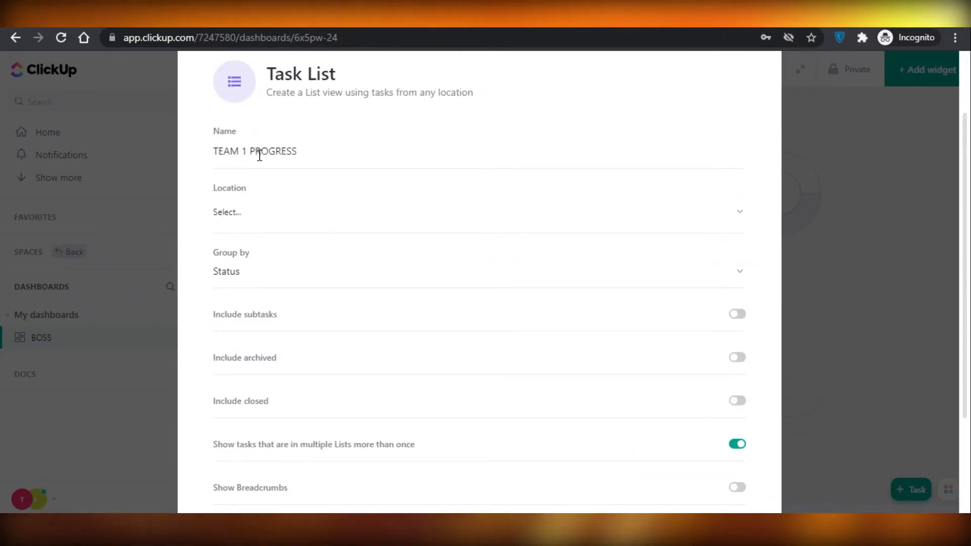
Set the widget's location to the TEAM 1 list in Space and add the widget to the dashboard
{"action": "left_click", "coordinate": [275, 218]}
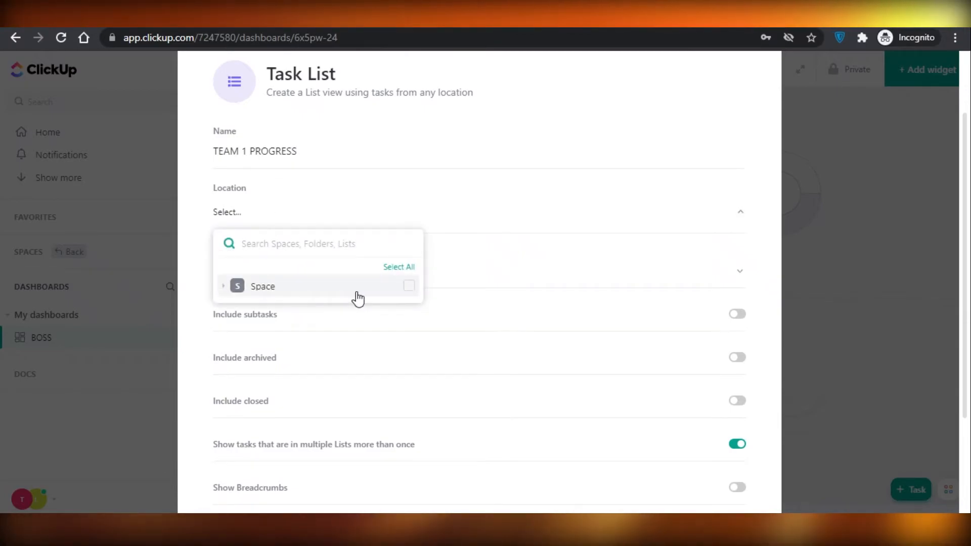
{"action": "left_click", "coordinate": [395, 286]}
{"action": "left_click", "coordinate": [407, 309]}
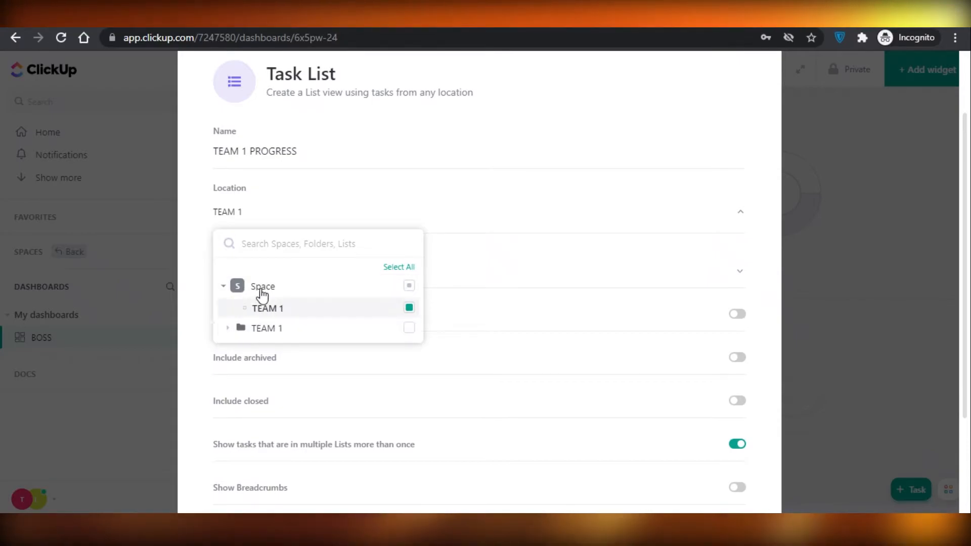
{"action": "scroll", "coordinate": [514, 356], "scroll_direction": "down", "scroll_amount": 3}
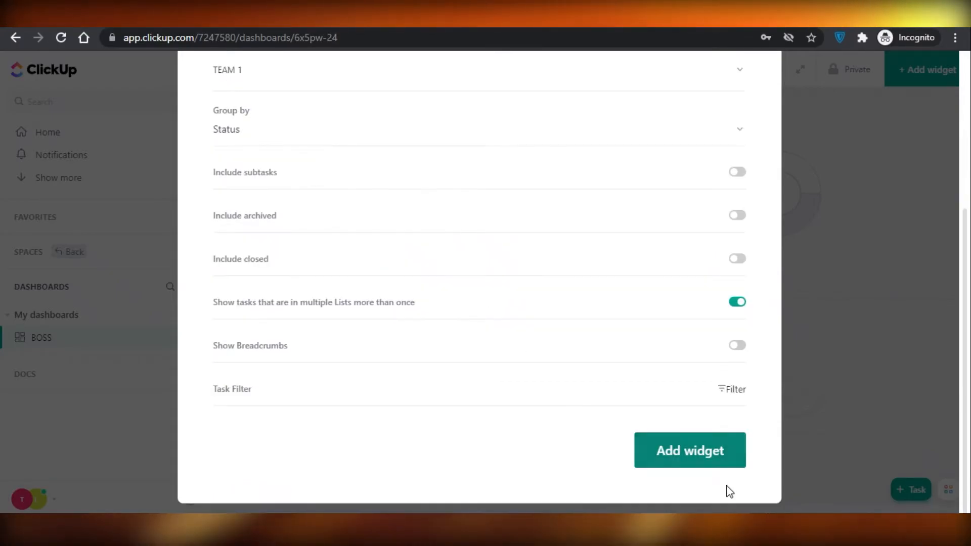
{"action": "left_click", "coordinate": [679, 458]}
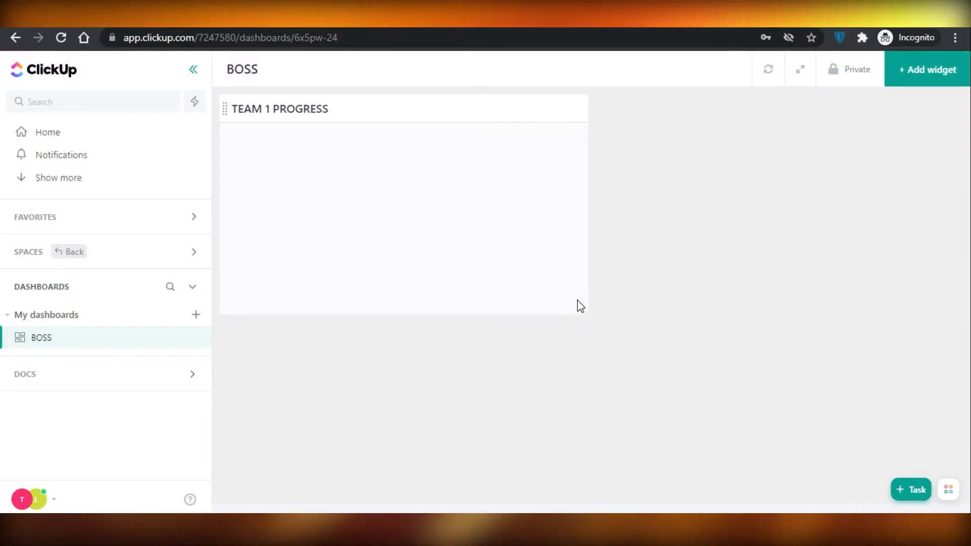
Make the TEAM 1 PROGRESS widget narrower on the dashboard and dismiss its options
{"action": "left_click_drag", "start_coordinate": [586, 312], "coordinate": [461, 226]}
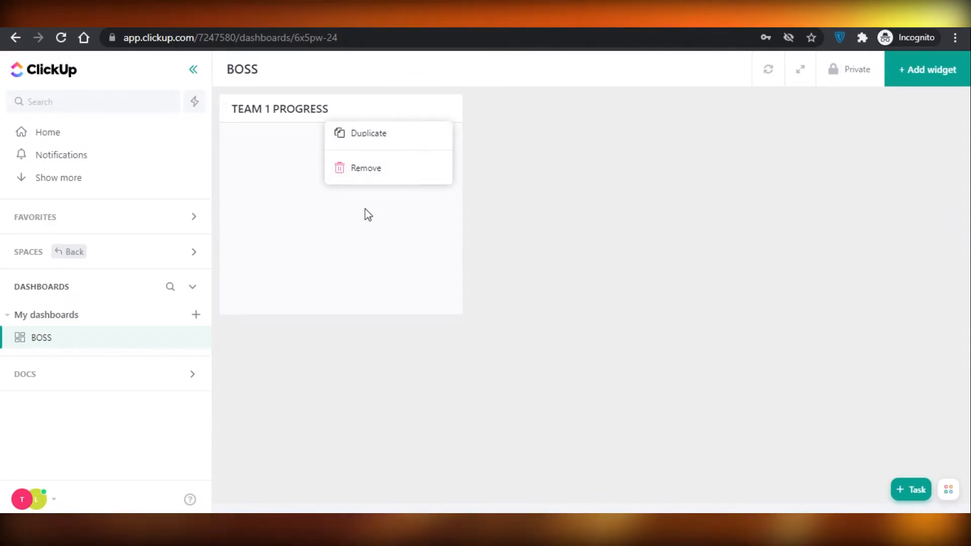
{"action": "left_click", "coordinate": [372, 241]}
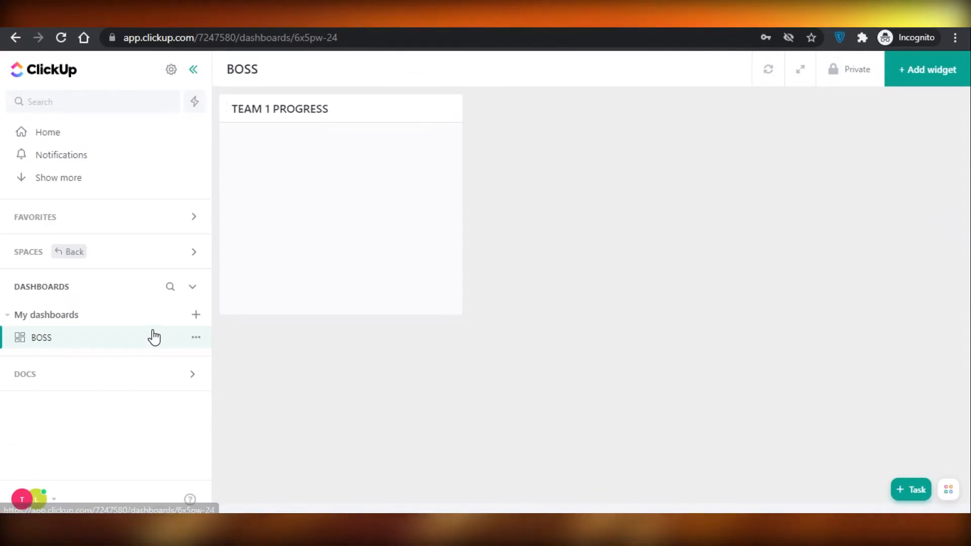
Create a Space named TEAM 2 shared with the TEAM 1 Workspace, using the Custom task statuses TO DO and COMPLETE
{"action": "left_click", "coordinate": [158, 254]}
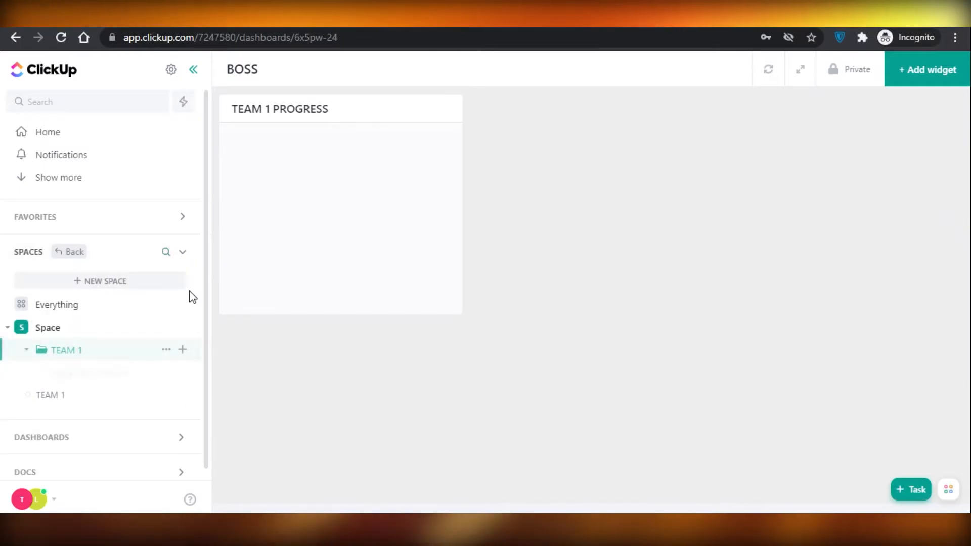
{"action": "left_click", "coordinate": [147, 283]}
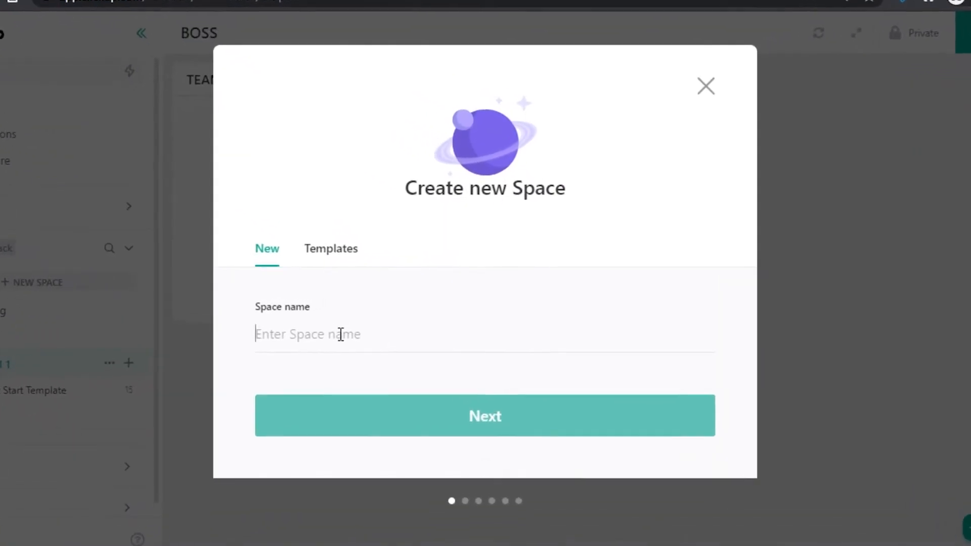
{"action": "type", "text": "TEAM 2"}
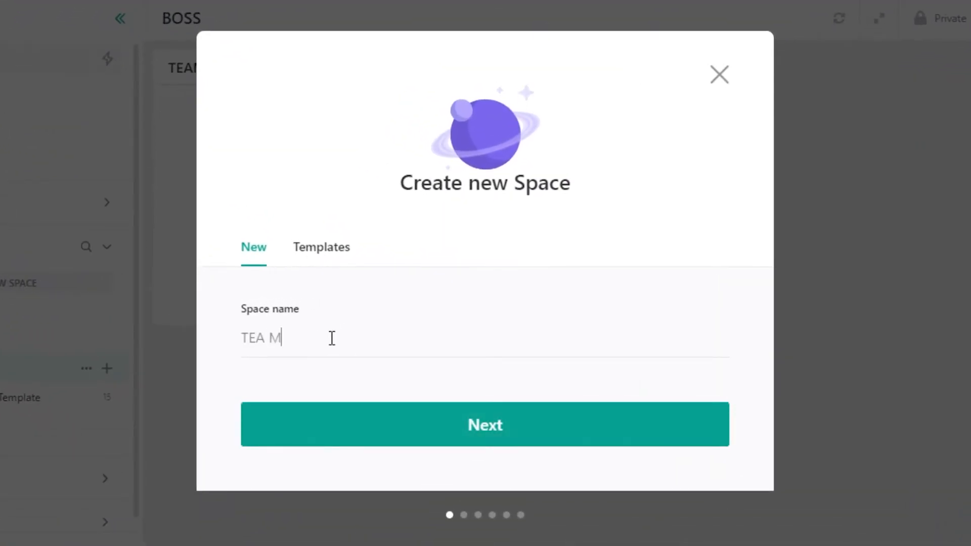
{"action": "key", "text": "Return"}
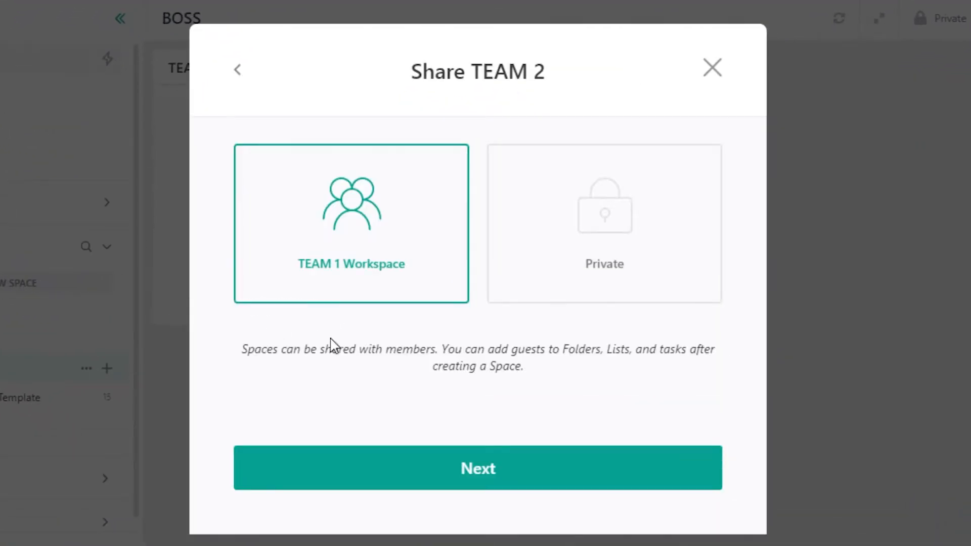
{"action": "left_click", "coordinate": [374, 237]}
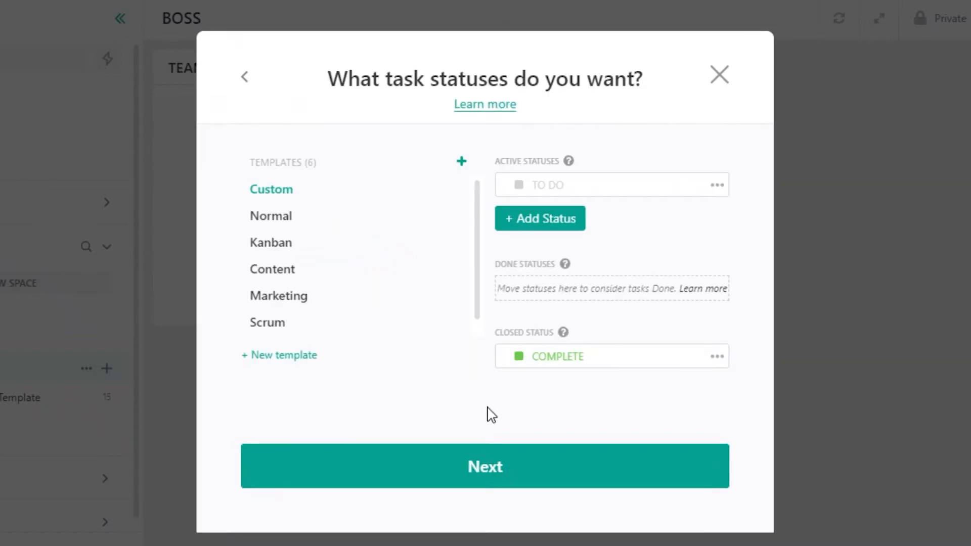
{"action": "left_click", "coordinate": [433, 485]}
{"action": "left_click", "coordinate": [434, 486]}
{"action": "left_click", "coordinate": [431, 477]}
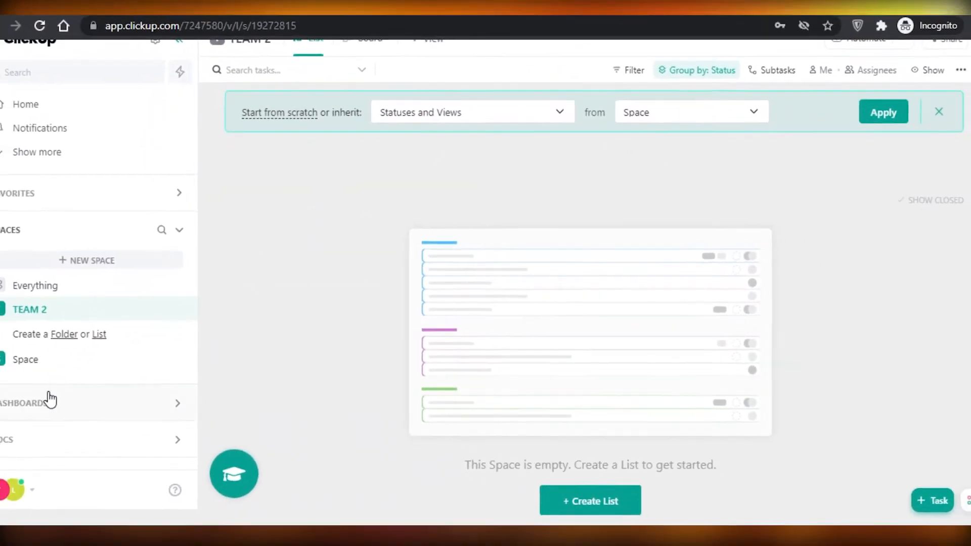
Start a new Task List widget on the BOSS dashboard and name it TEAM 2 PROGRESS
{"action": "left_click", "coordinate": [15, 360]}
{"action": "left_click", "coordinate": [40, 403]}
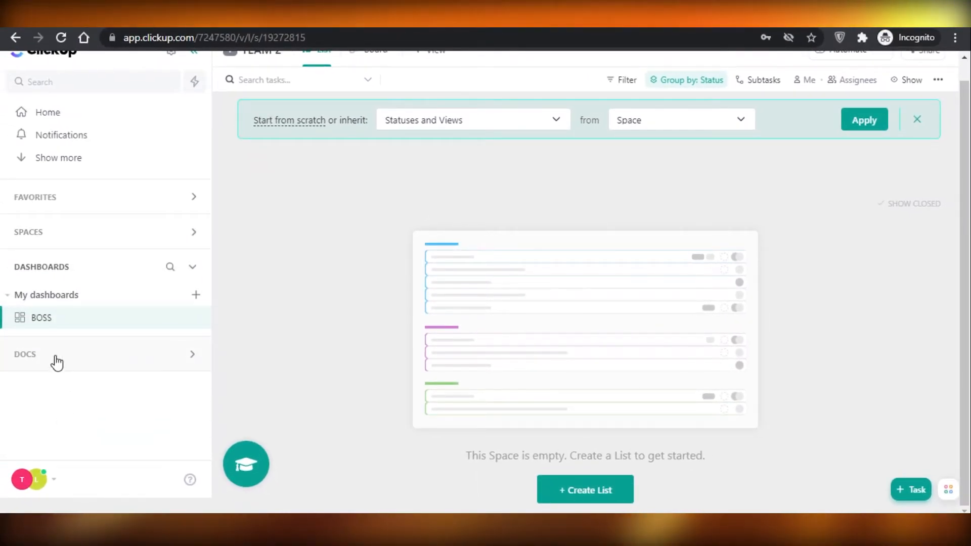
{"action": "left_click", "coordinate": [42, 317]}
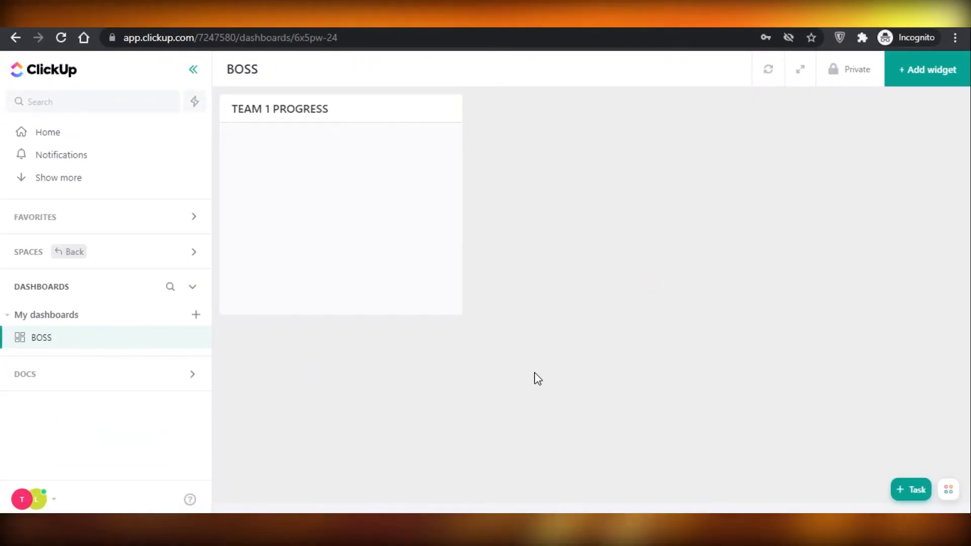
{"action": "left_click", "coordinate": [909, 81]}
{"action": "scroll", "coordinate": [629, 249], "scroll_direction": "down", "scroll_amount": 3}
{"action": "scroll", "coordinate": [368, 238], "scroll_direction": "up", "scroll_amount": 4}
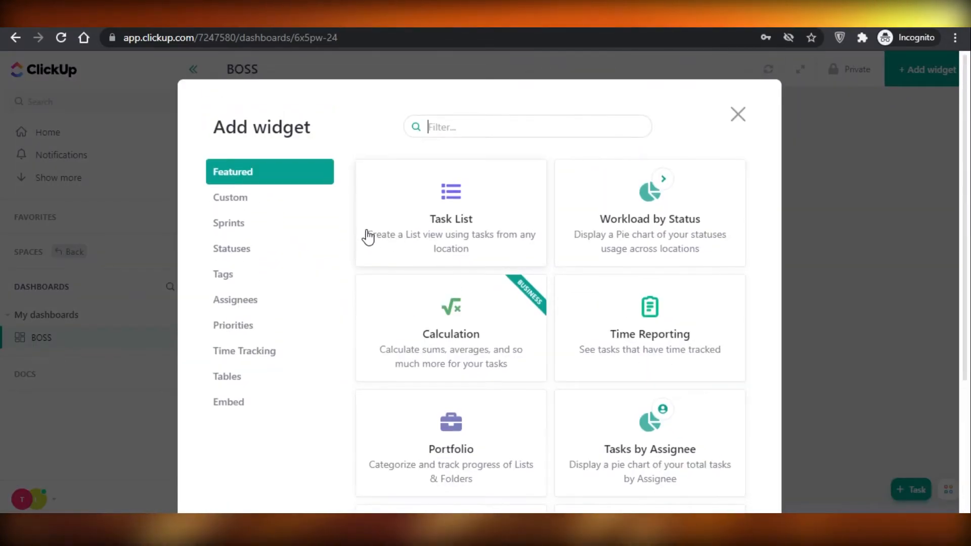
{"action": "left_click", "coordinate": [527, 239]}
{"action": "left_click", "coordinate": [279, 241]}
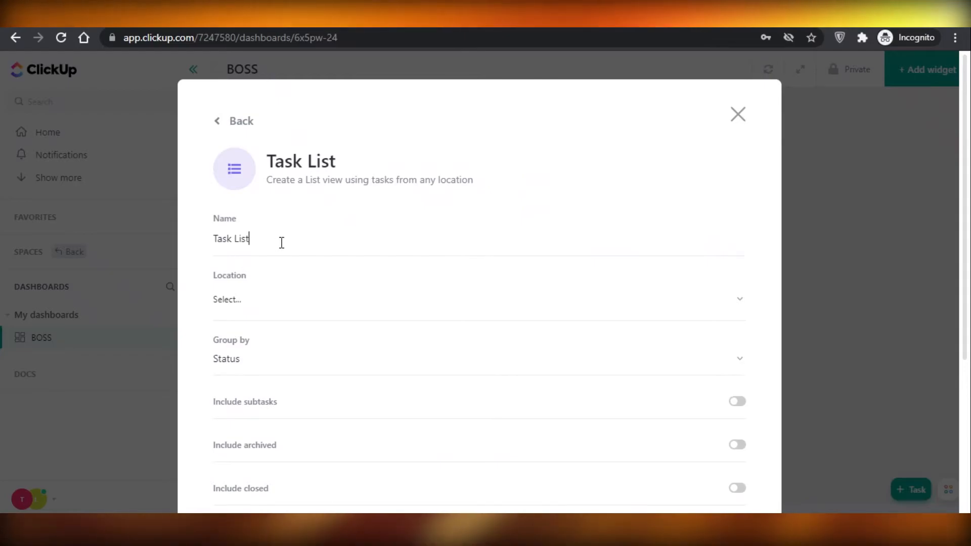
{"action": "triple_click", "coordinate": [281, 243]}
{"action": "type", "text": "TEAM "}
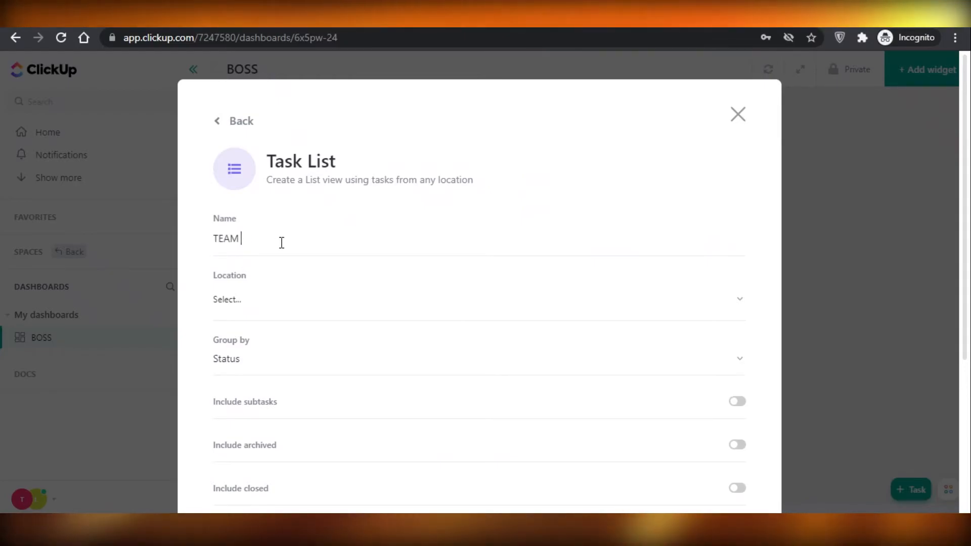
{"action": "type", "text": "2 PROGRESS"}
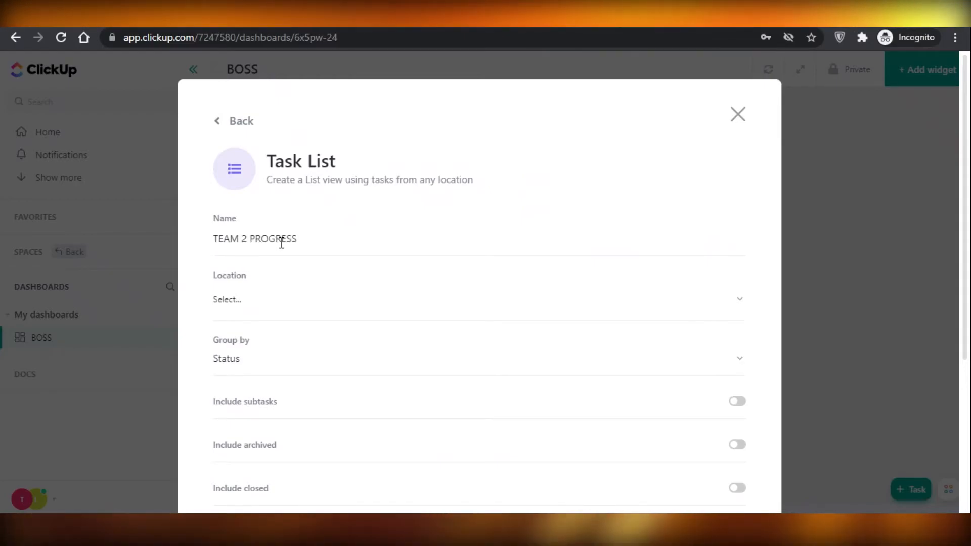
Set the widget's location to the TEAM 2 Space and add the widget to the dashboard
{"action": "left_click", "coordinate": [252, 299]}
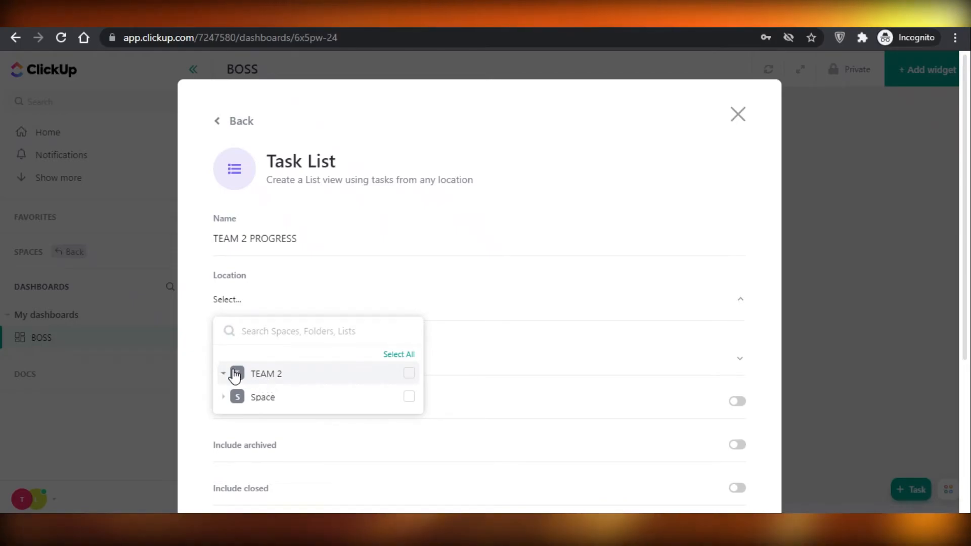
{"action": "left_click", "coordinate": [408, 375]}
{"action": "scroll", "coordinate": [699, 393], "scroll_direction": "down", "scroll_amount": 5}
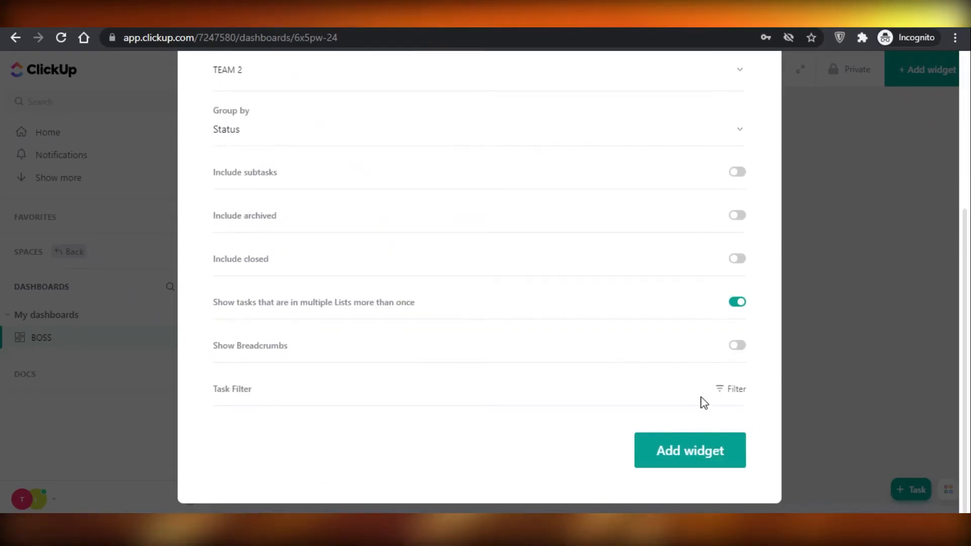
{"action": "left_click", "coordinate": [713, 451]}
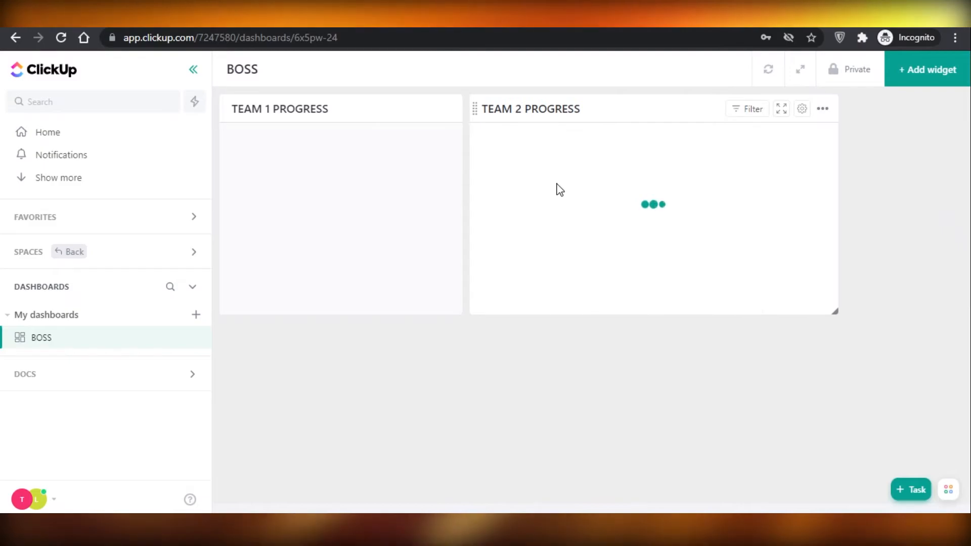
Resize the dashboard widgets, making TEAM 2 PROGRESS narrower and taller and TEAM 1 PROGRESS wider and taller
{"action": "left_click_drag", "start_coordinate": [833, 312], "coordinate": [754, 414]}
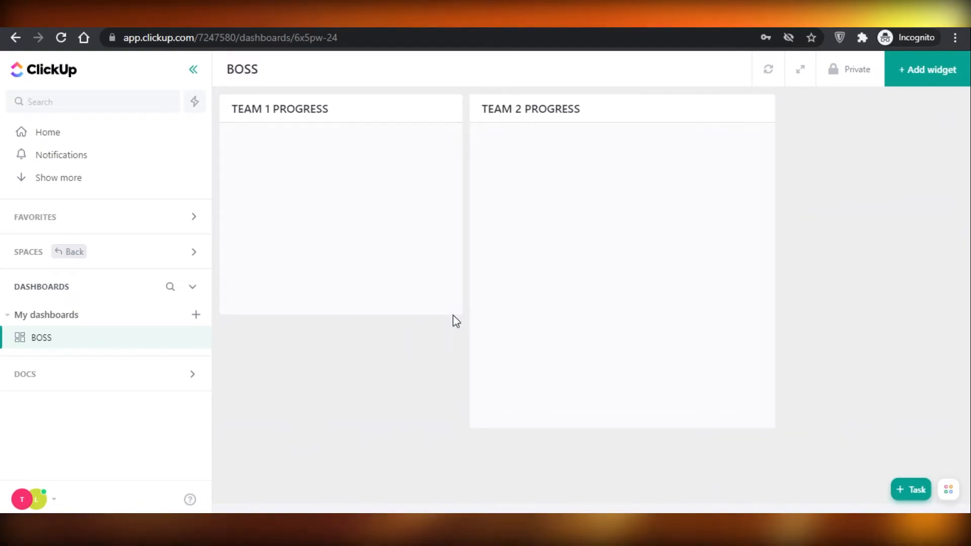
{"action": "left_click_drag", "start_coordinate": [457, 312], "coordinate": [491, 456]}
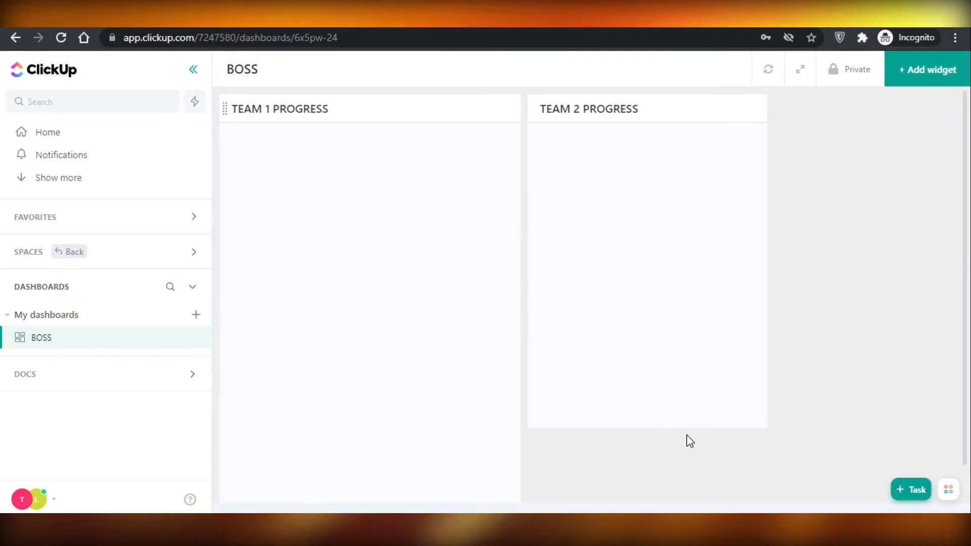
{"action": "scroll", "coordinate": [861, 193], "scroll_direction": "down", "scroll_amount": 1}
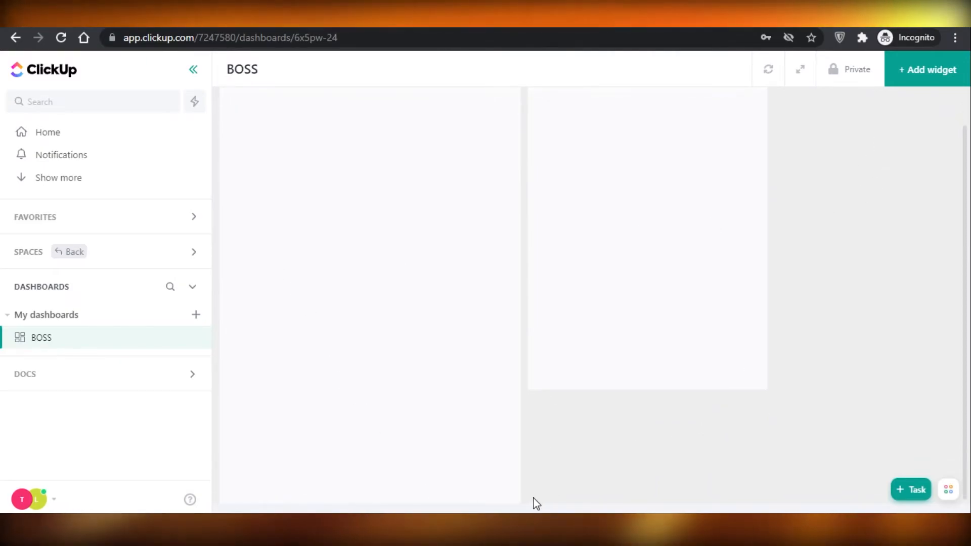
{"action": "left_click_drag", "start_coordinate": [516, 500], "coordinate": [524, 414]}
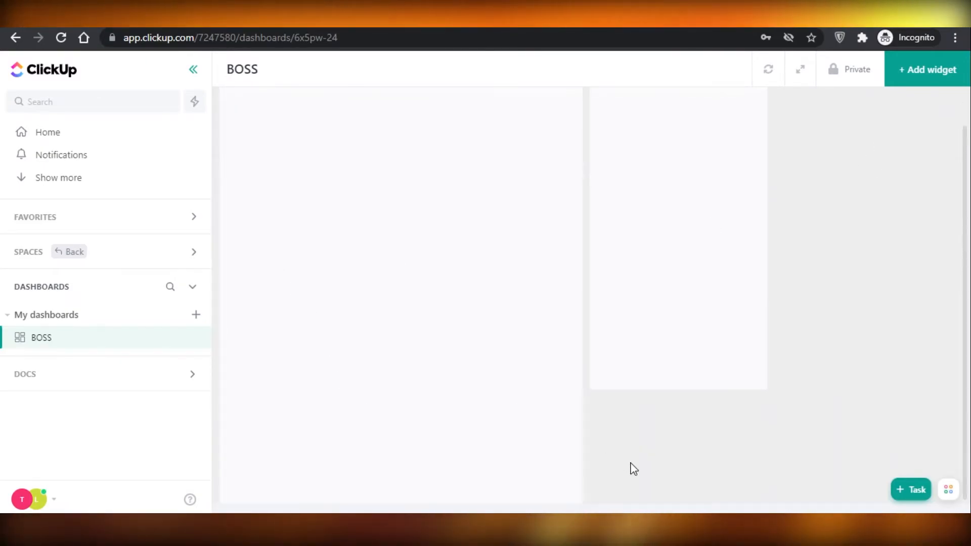
{"action": "scroll", "coordinate": [753, 174], "scroll_direction": "up", "scroll_amount": 1}
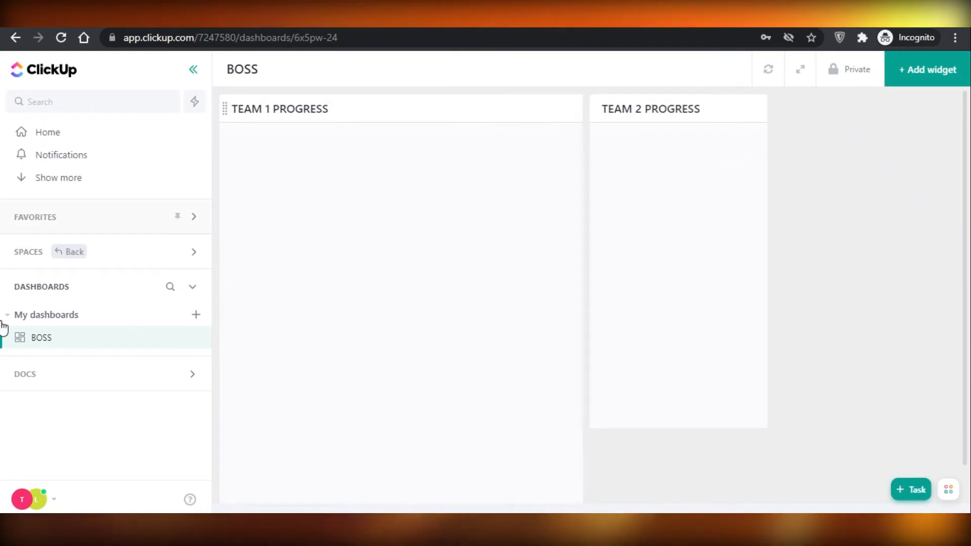
Return to the TEAM 2 Space and create a List named DUE PROJECTS in it
{"action": "left_click", "coordinate": [77, 316]}
{"action": "left_click", "coordinate": [76, 316]}
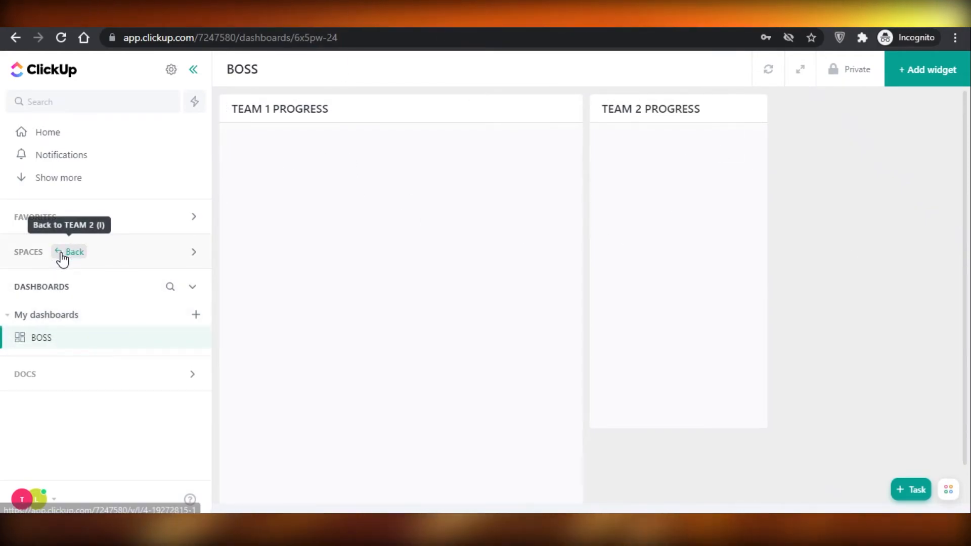
{"action": "left_click", "coordinate": [61, 254]}
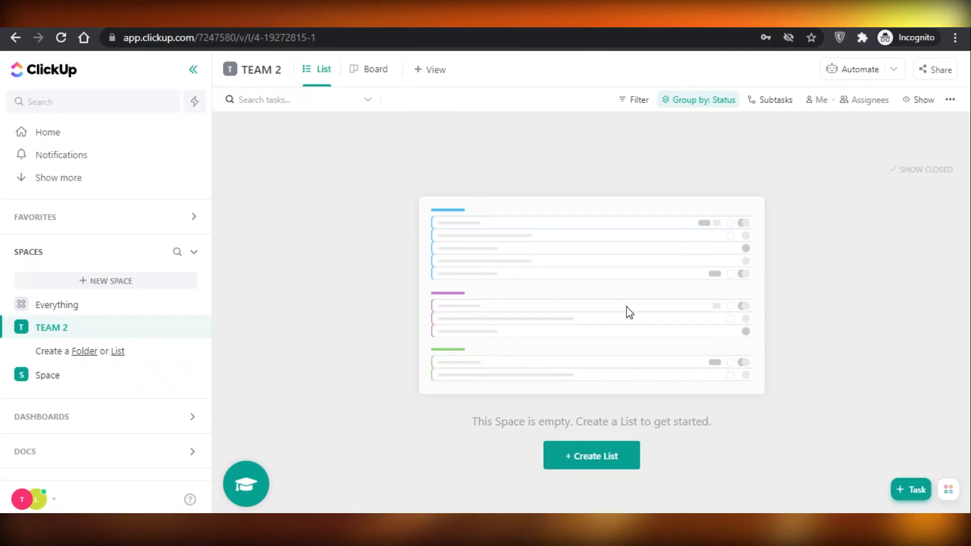
{"action": "left_click", "coordinate": [573, 461]}
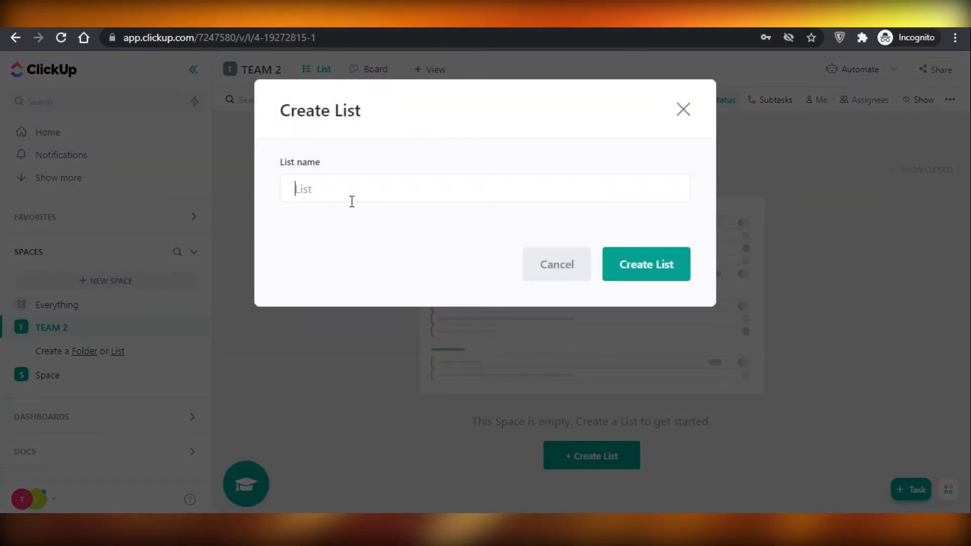
{"action": "type", "text": "DUE PROJECTS"}
{"action": "key", "text": "Return"}
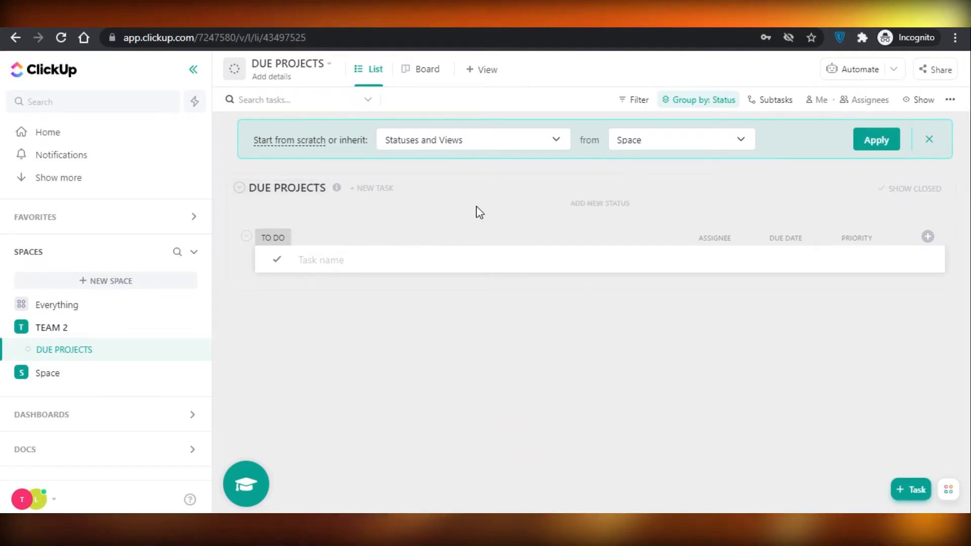
Look through the built-in columns and new custom field types available for the DUE PROJECTS list
{"action": "left_click", "coordinate": [928, 237]}
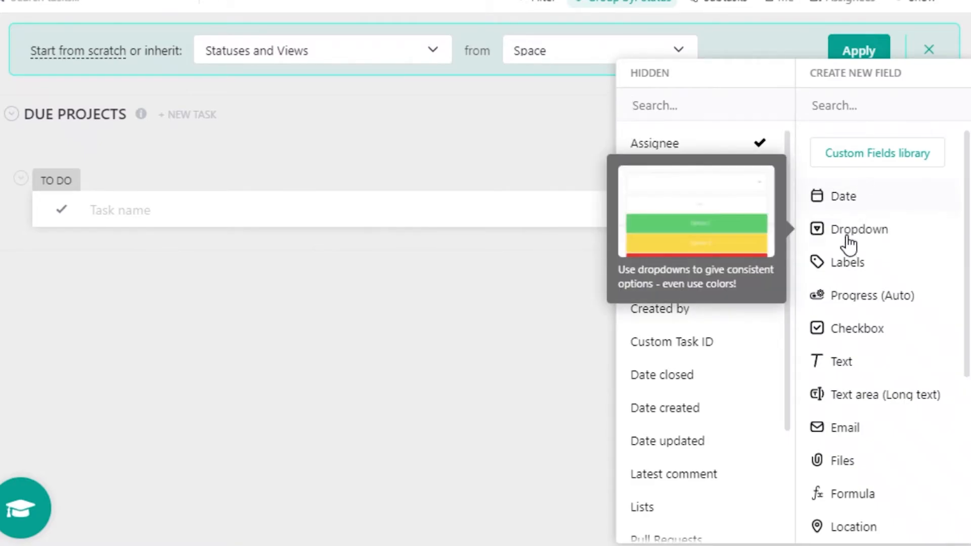
{"action": "scroll", "coordinate": [839, 319], "scroll_direction": "down", "scroll_amount": 2}
{"action": "scroll", "coordinate": [876, 247], "scroll_direction": "up", "scroll_amount": 1}
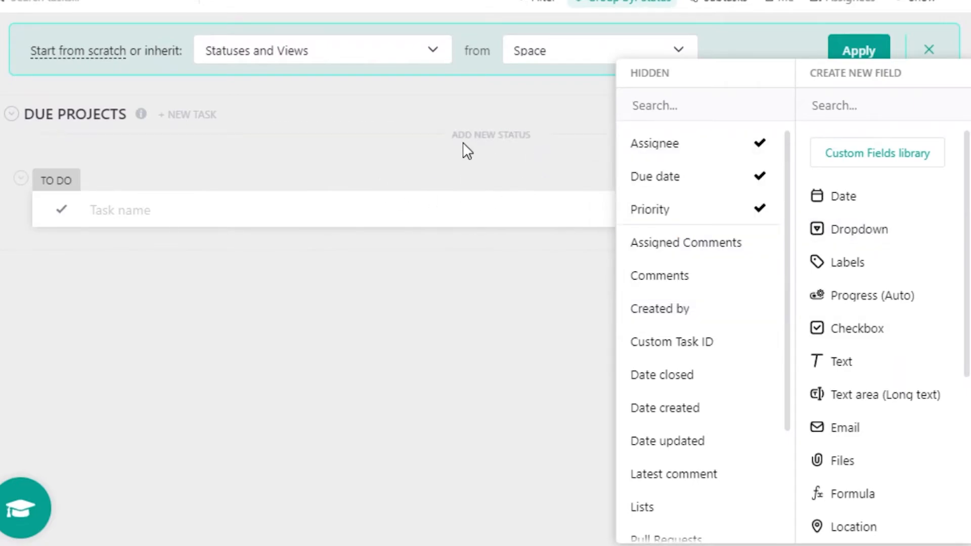
{"action": "scroll", "coordinate": [599, 226], "scroll_direction": "down", "scroll_amount": 3}
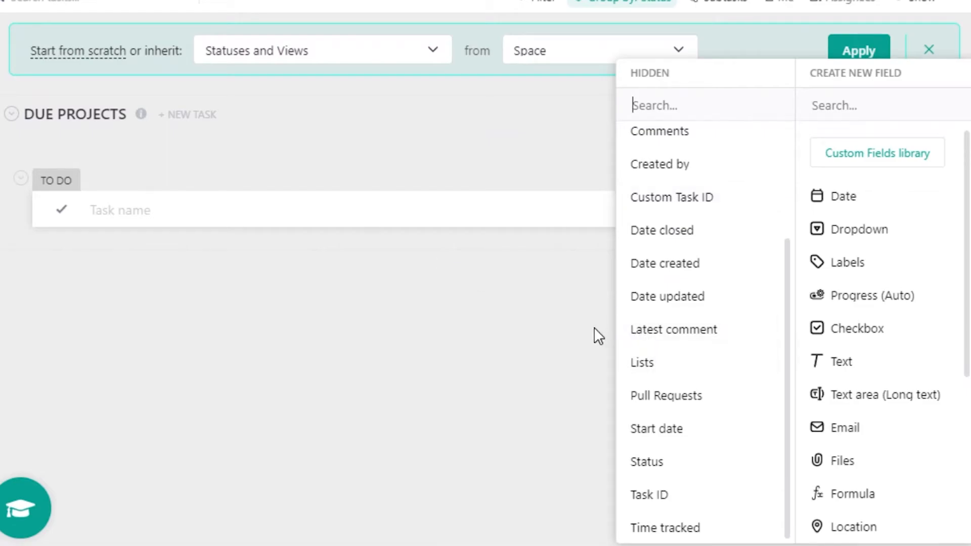
{"action": "scroll", "coordinate": [714, 301], "scroll_direction": "up", "scroll_amount": 3}
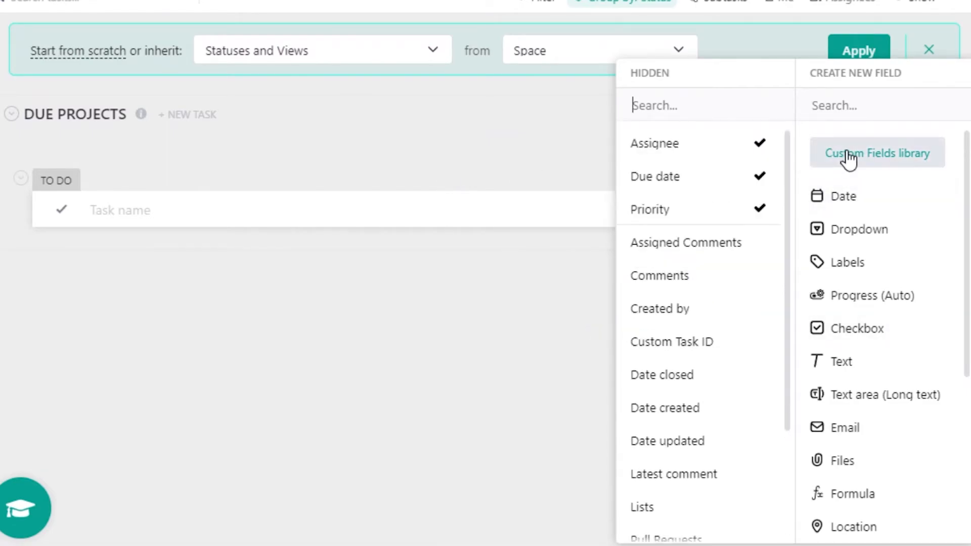
{"action": "left_click", "coordinate": [548, 175]}
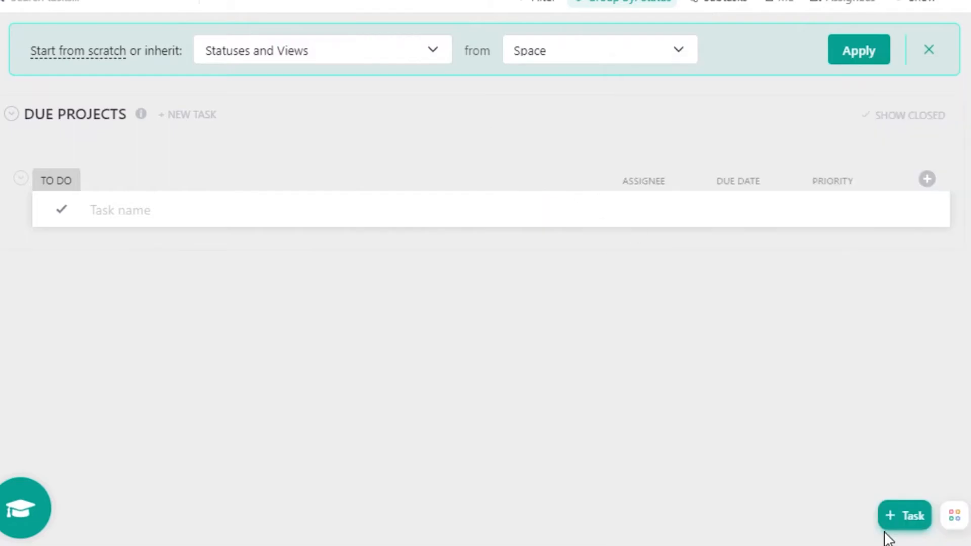
Start a new task named SALES REPORT in the DUE PROJECTS list and check its location and assignee options
{"action": "left_click", "coordinate": [903, 517]}
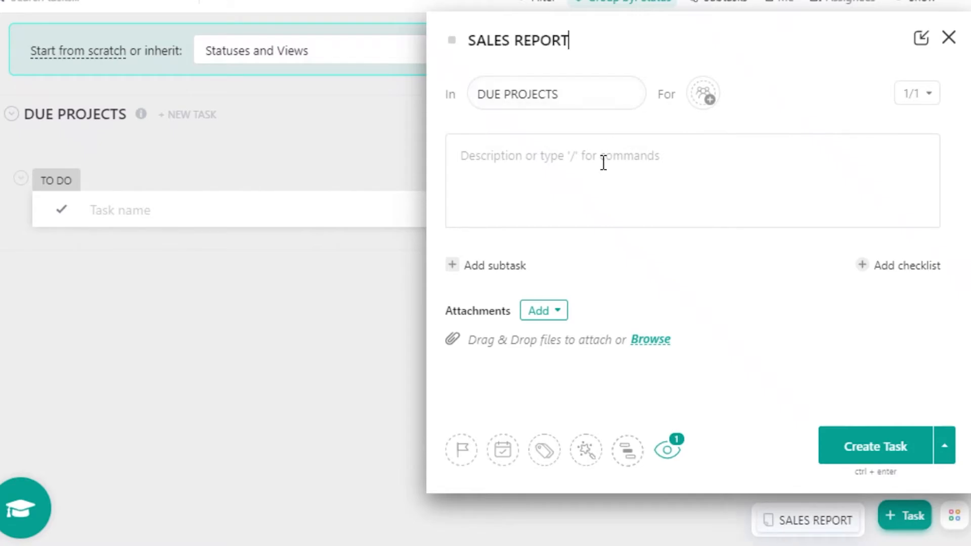
{"action": "left_click", "coordinate": [524, 97]}
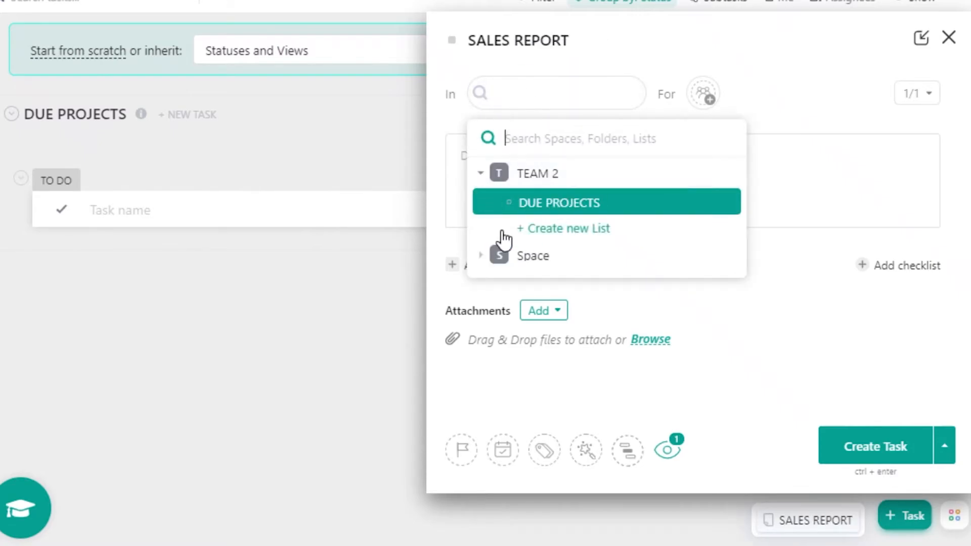
{"action": "left_click", "coordinate": [581, 234]}
{"action": "left_click", "coordinate": [838, 351]}
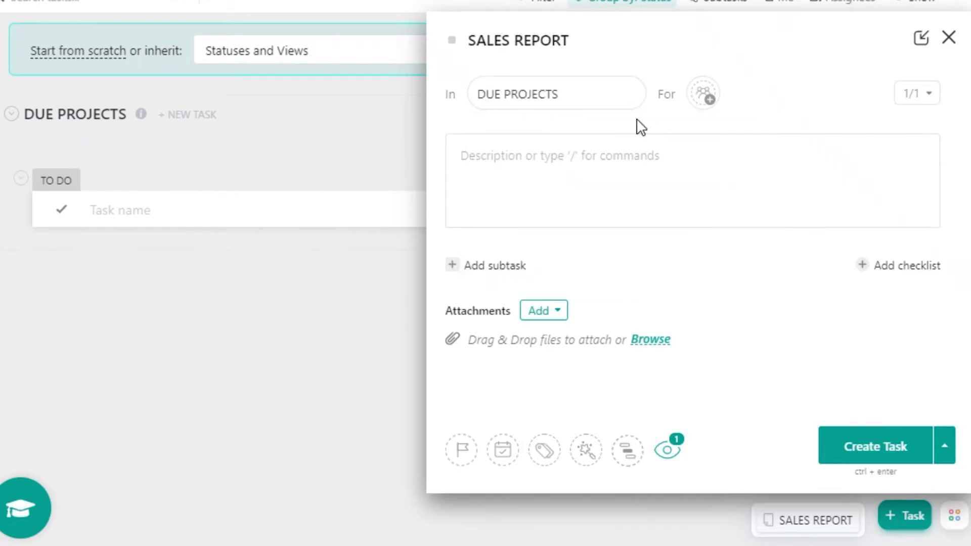
{"action": "left_click", "coordinate": [704, 104]}
{"action": "left_click", "coordinate": [619, 91]}
{"action": "left_click", "coordinate": [702, 96]}
{"action": "left_click", "coordinate": [526, 191]}
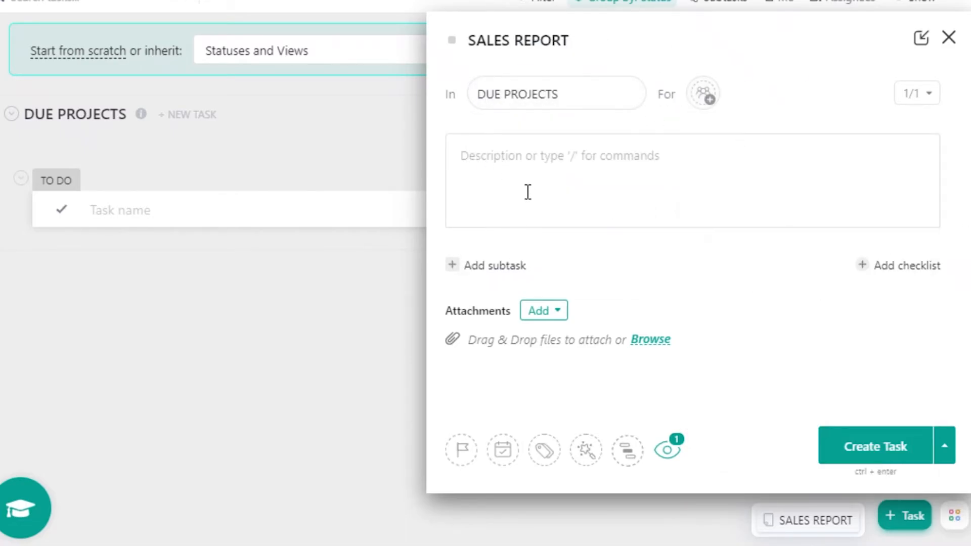
Add the subtasks DETAILED MAPS and FLOW CHARTS to the SALES REPORT task
{"action": "left_click", "coordinate": [493, 265]}
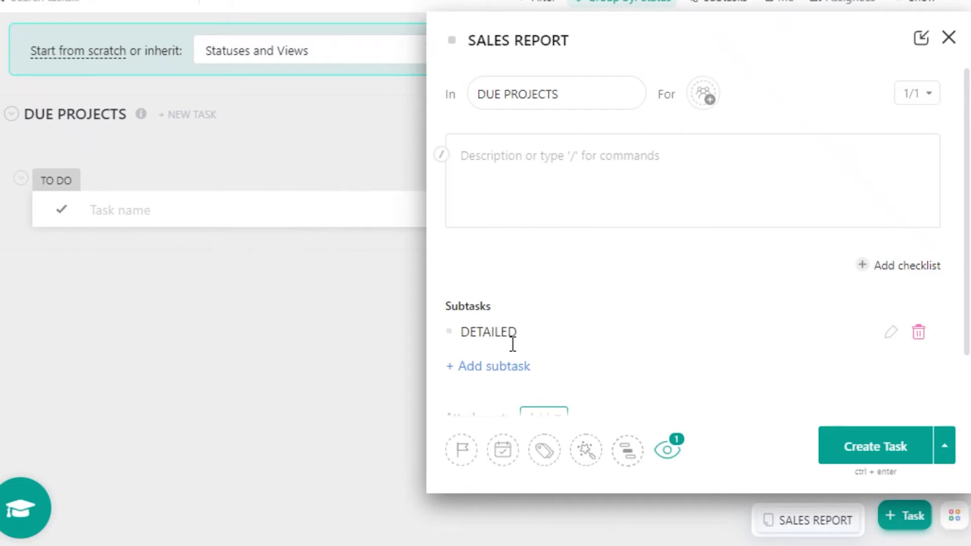
{"action": "key", "text": "Return"}
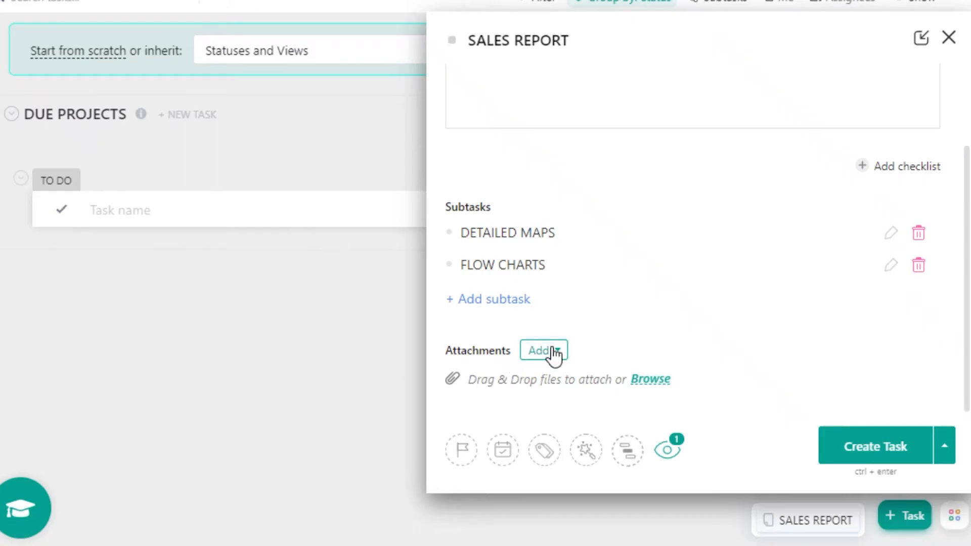
{"action": "scroll", "coordinate": [664, 136], "scroll_direction": "up", "scroll_amount": 2}
{"action": "scroll", "coordinate": [525, 344], "scroll_direction": "down", "scroll_amount": 2}
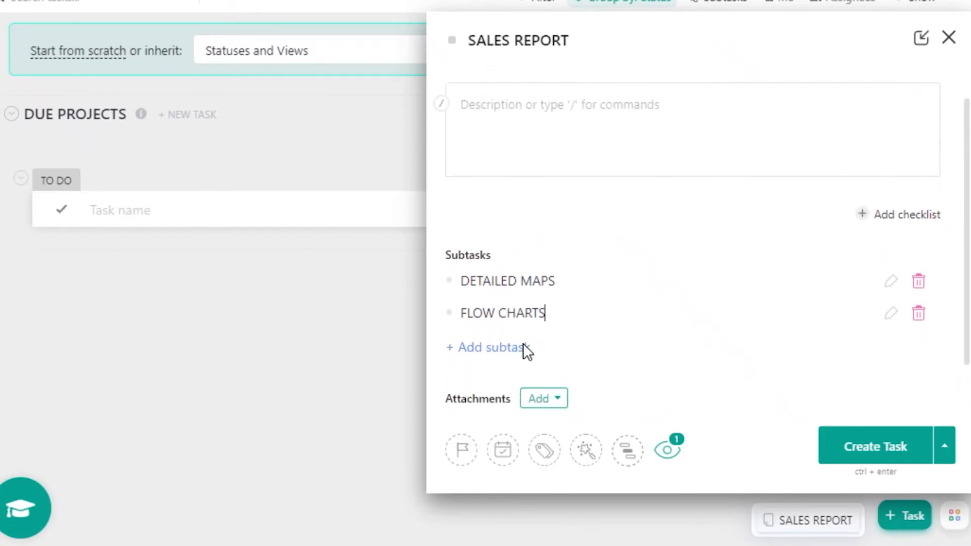
{"action": "key", "text": "Return"}
Set the SALES REPORT task's priority to Urgent and check its tag options
{"action": "left_click", "coordinate": [462, 450]}
{"action": "left_click", "coordinate": [508, 446]}
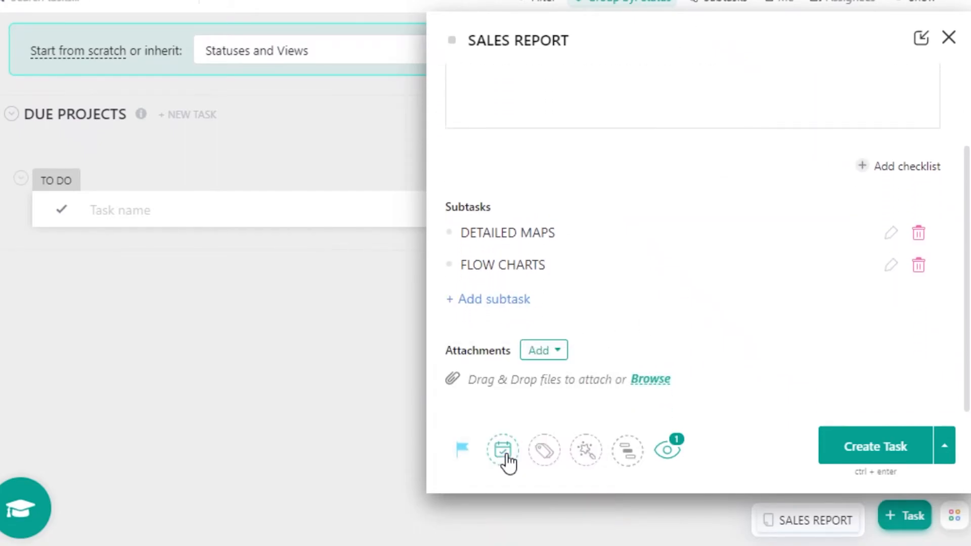
{"action": "left_click", "coordinate": [462, 444]}
{"action": "left_click", "coordinate": [494, 371]}
{"action": "left_click", "coordinate": [462, 452]}
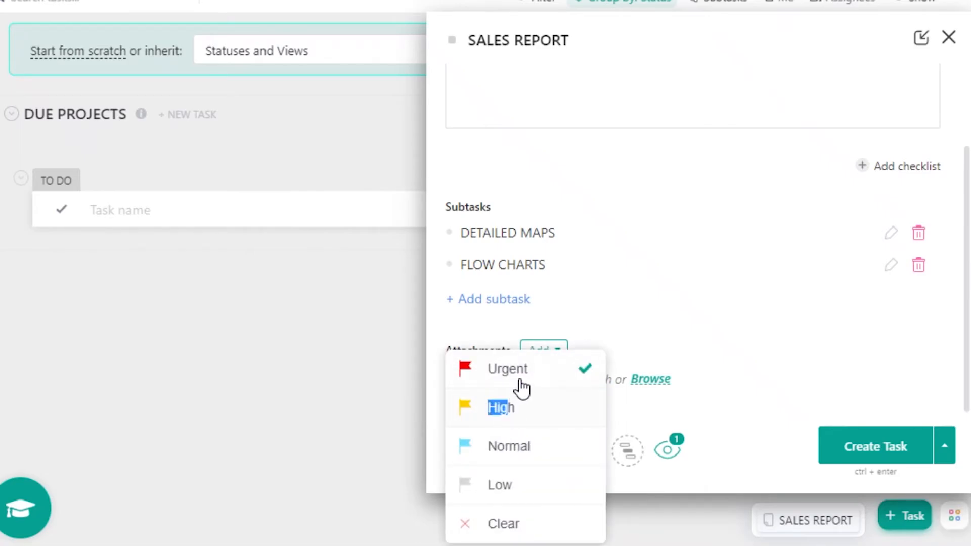
{"action": "left_click", "coordinate": [637, 321]}
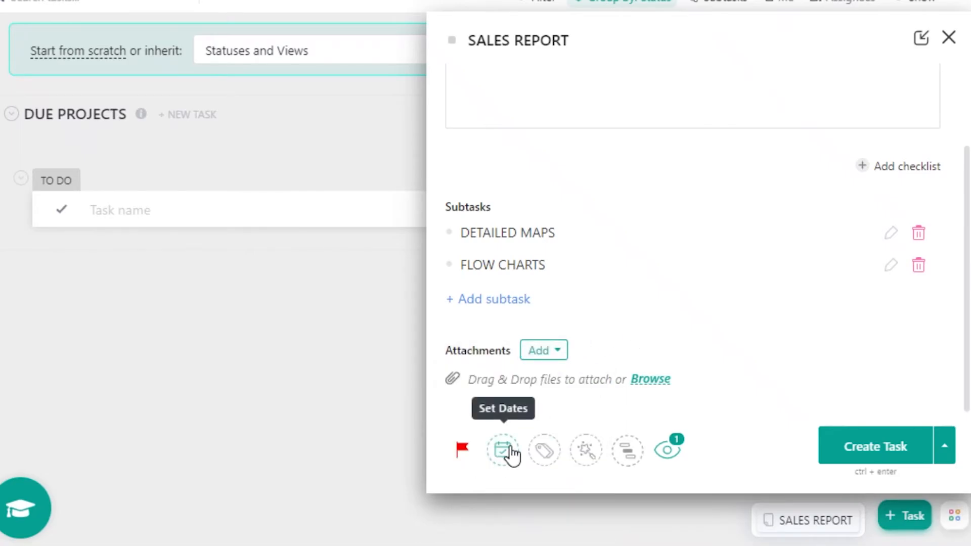
{"action": "left_click", "coordinate": [541, 453]}
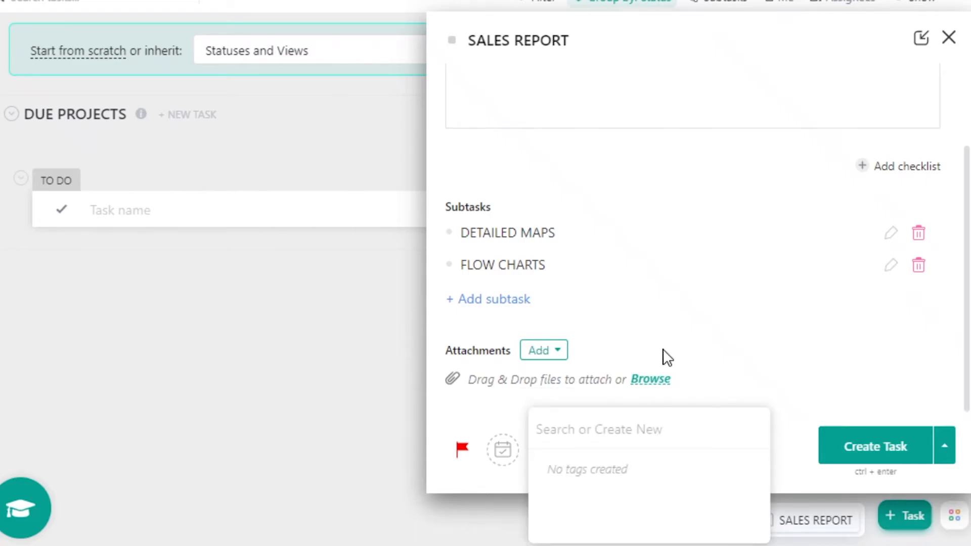
{"action": "left_click", "coordinate": [609, 362]}
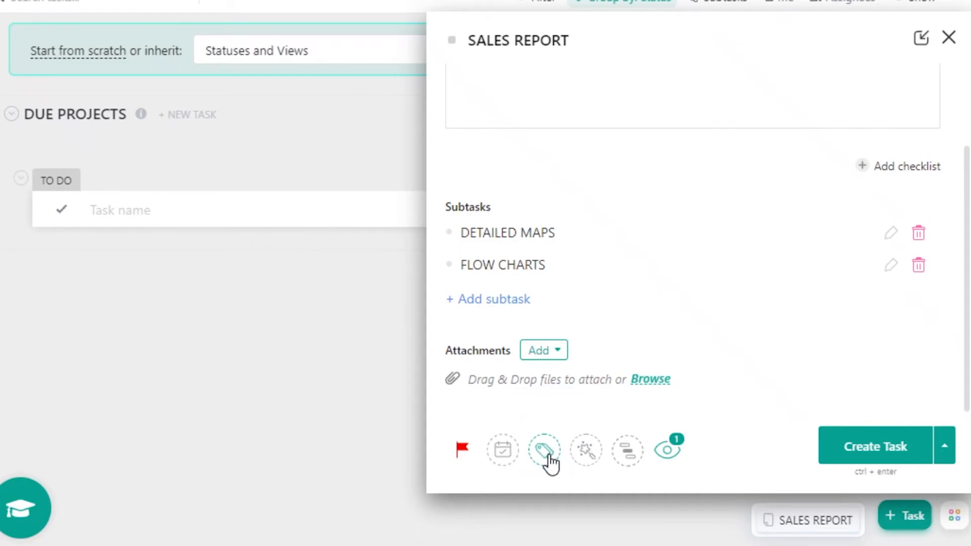
Check the dependency options for the SALES REPORT task and create the task in the DUE PROJECTS list
{"action": "left_click", "coordinate": [630, 452]}
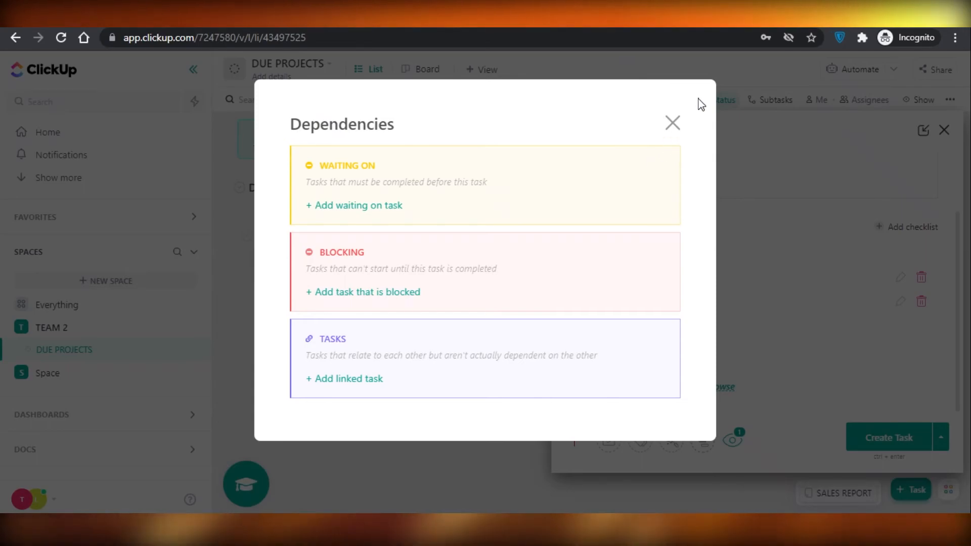
{"action": "left_click", "coordinate": [677, 127]}
{"action": "left_click", "coordinate": [886, 442]}
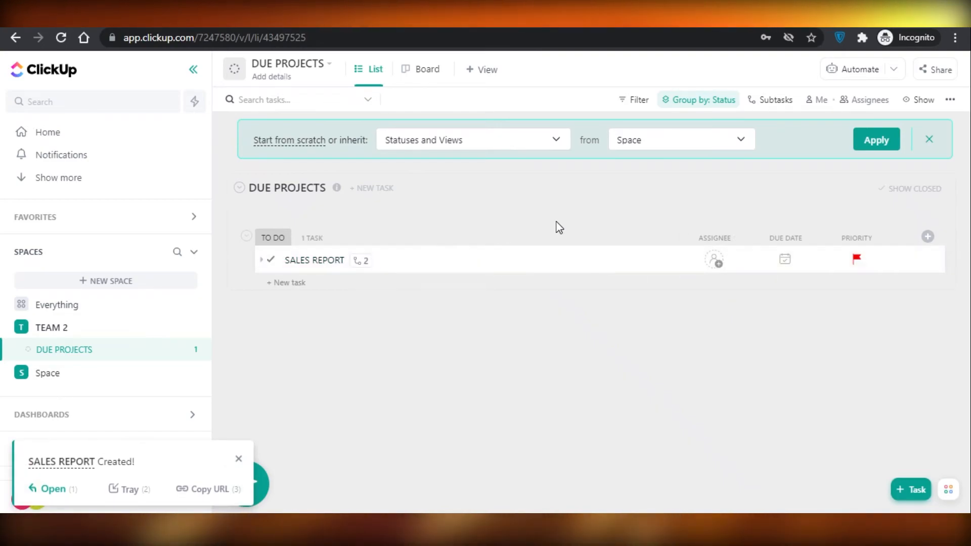
{"action": "left_click", "coordinate": [238, 459]}
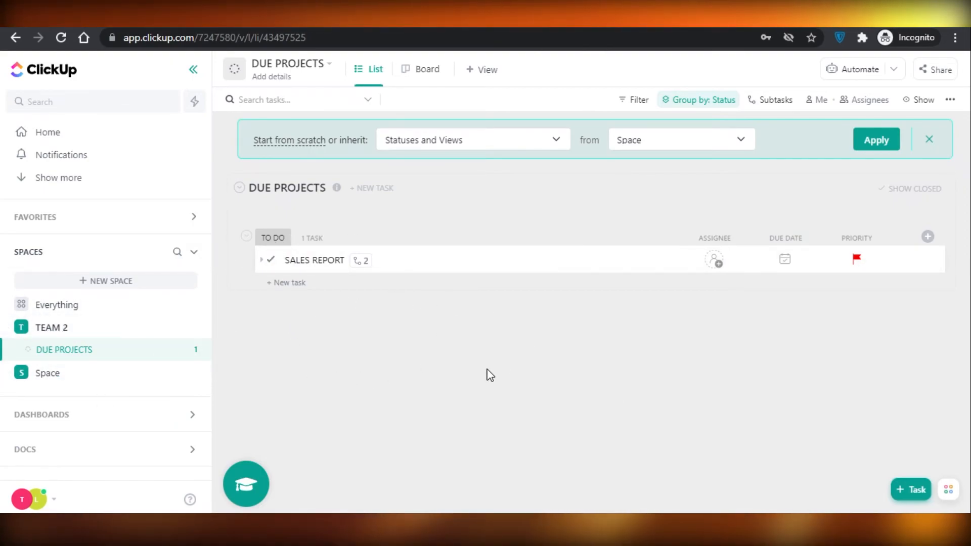
Open the TEAM 1 workspace settings and look at the general, People and Teams pages, including the new team form
{"action": "left_click", "coordinate": [32, 504]}
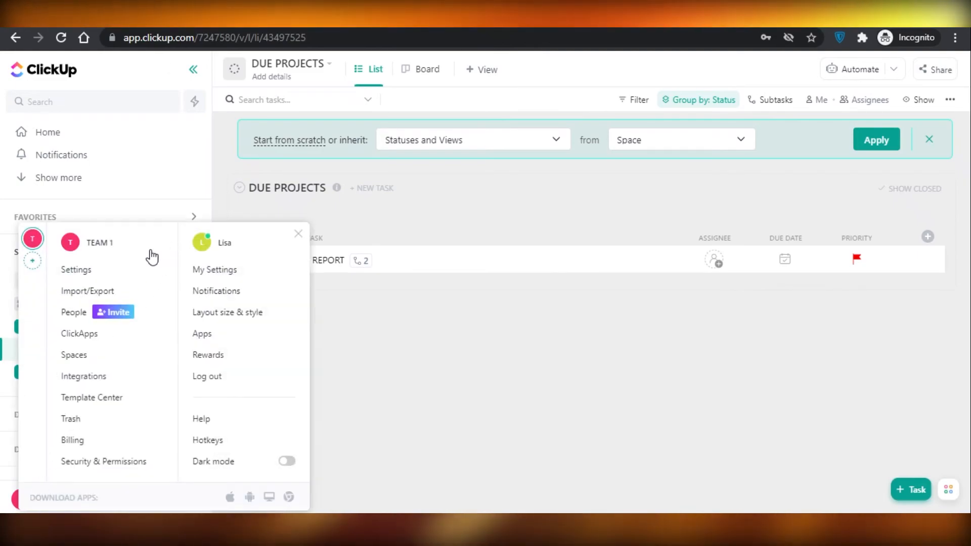
{"action": "left_click", "coordinate": [90, 273]}
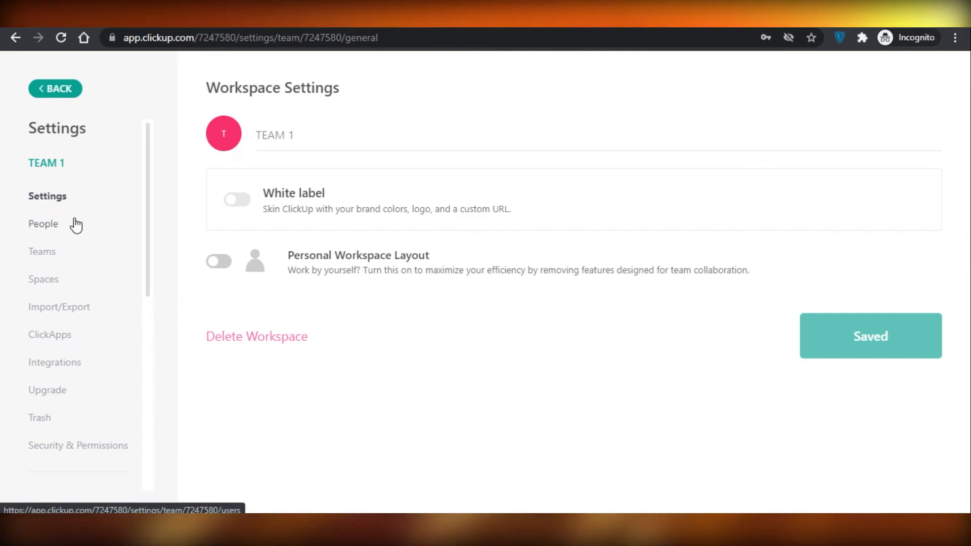
{"action": "left_click", "coordinate": [49, 225]}
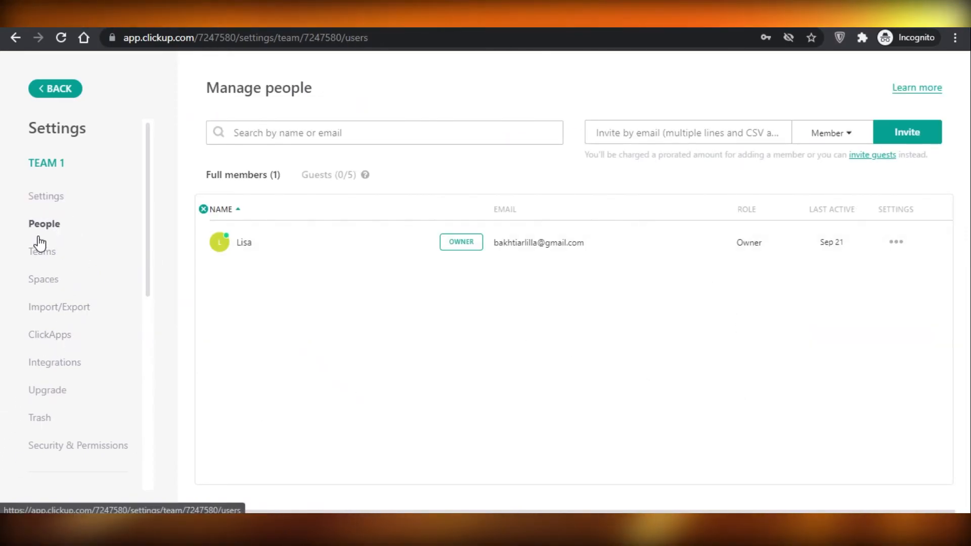
{"action": "left_click", "coordinate": [37, 253]}
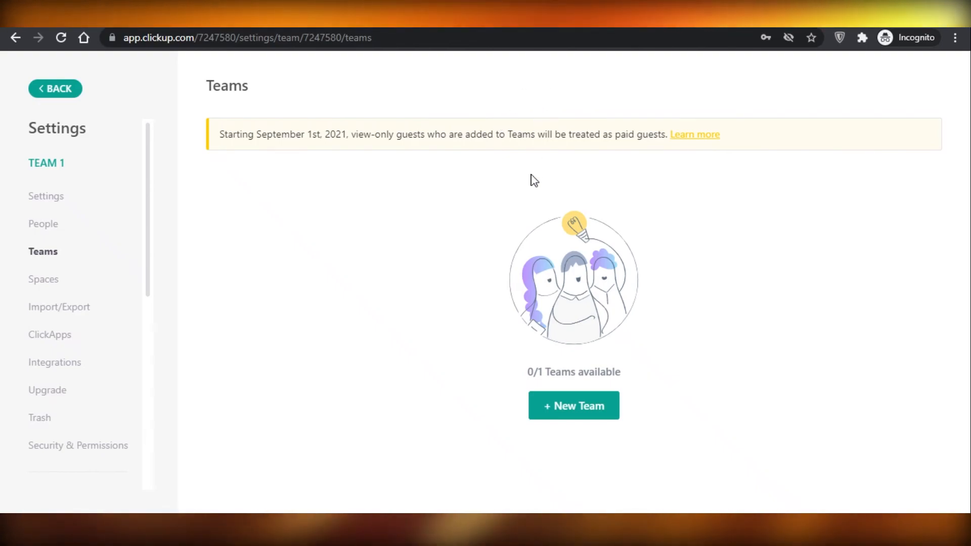
{"action": "left_click", "coordinate": [582, 416]}
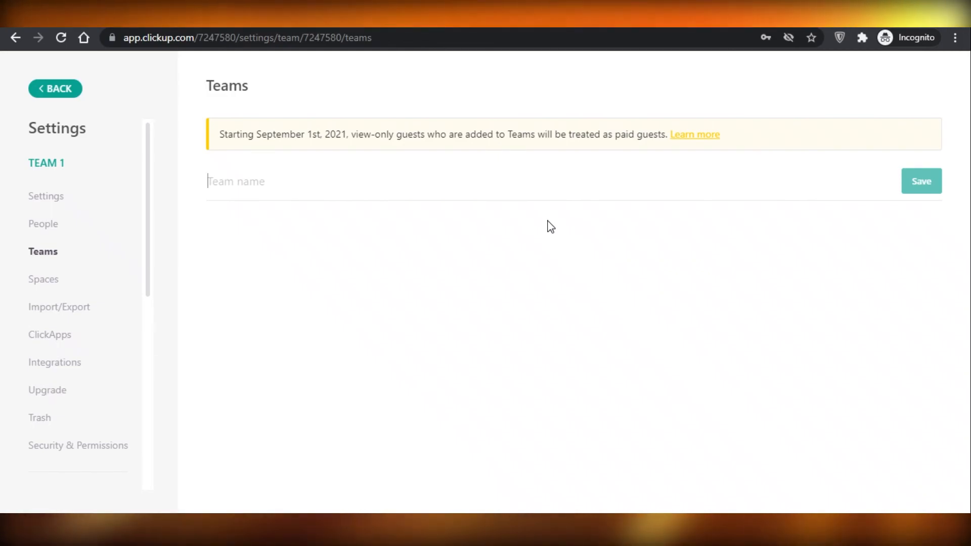
Look through the remaining settings categories and view the list of personal workspaces
{"action": "scroll", "coordinate": [123, 210], "scroll_direction": "down", "scroll_amount": 3}
{"action": "scroll", "coordinate": [89, 276], "scroll_direction": "up", "scroll_amount": 3}
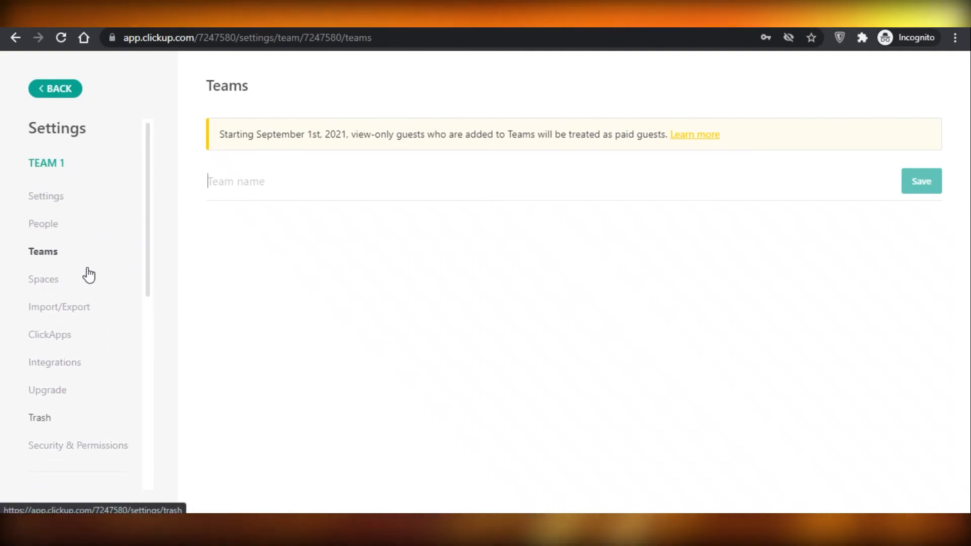
{"action": "scroll", "coordinate": [59, 293], "scroll_direction": "down", "scroll_amount": 2}
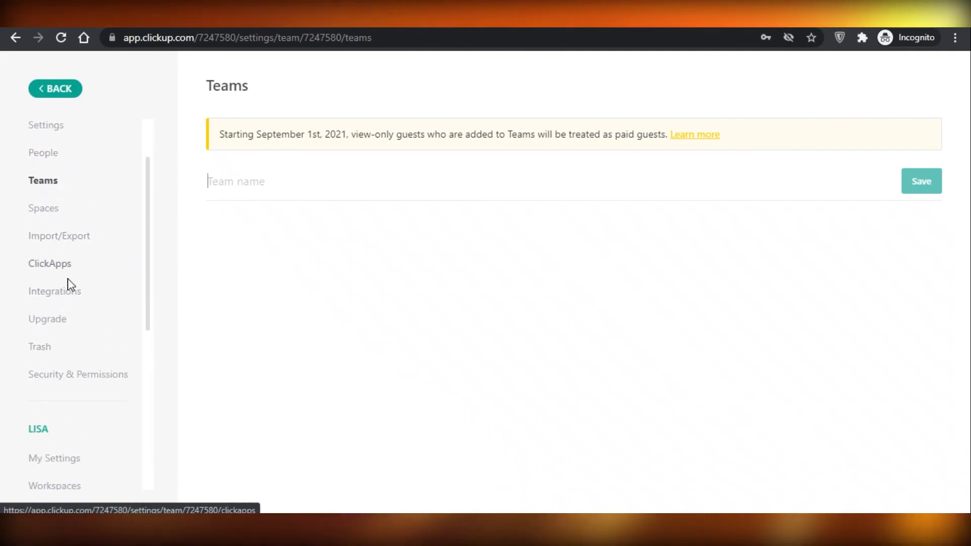
{"action": "scroll", "coordinate": [52, 363], "scroll_direction": "down", "scroll_amount": 2}
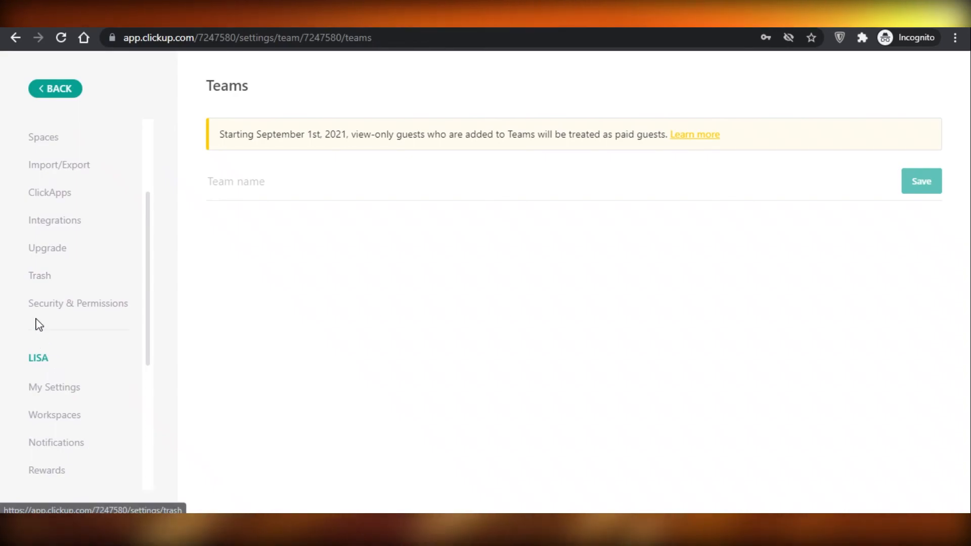
{"action": "scroll", "coordinate": [51, 291], "scroll_direction": "down", "scroll_amount": 2}
{"action": "scroll", "coordinate": [48, 289], "scroll_direction": "down", "scroll_amount": 2}
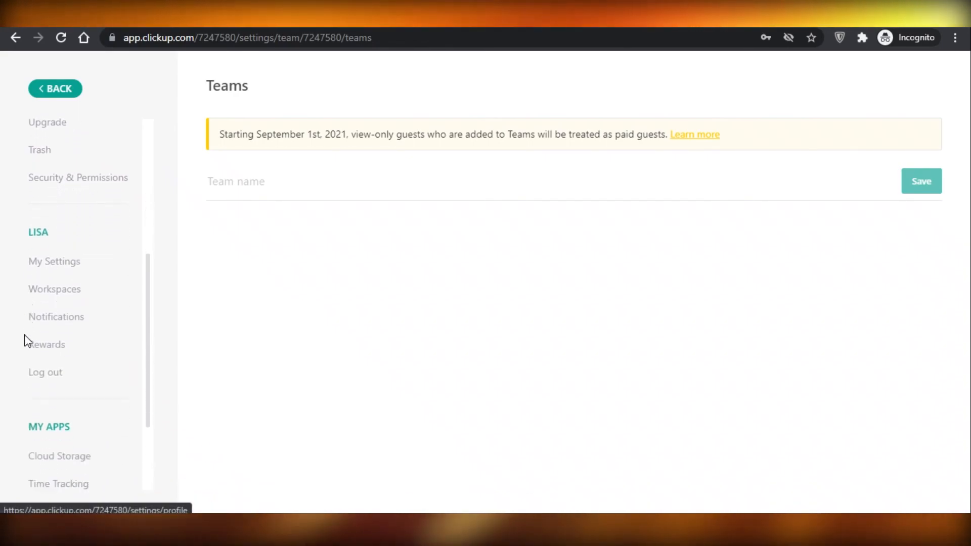
{"action": "scroll", "coordinate": [21, 304], "scroll_direction": "down", "scroll_amount": 1}
{"action": "left_click", "coordinate": [49, 271]}
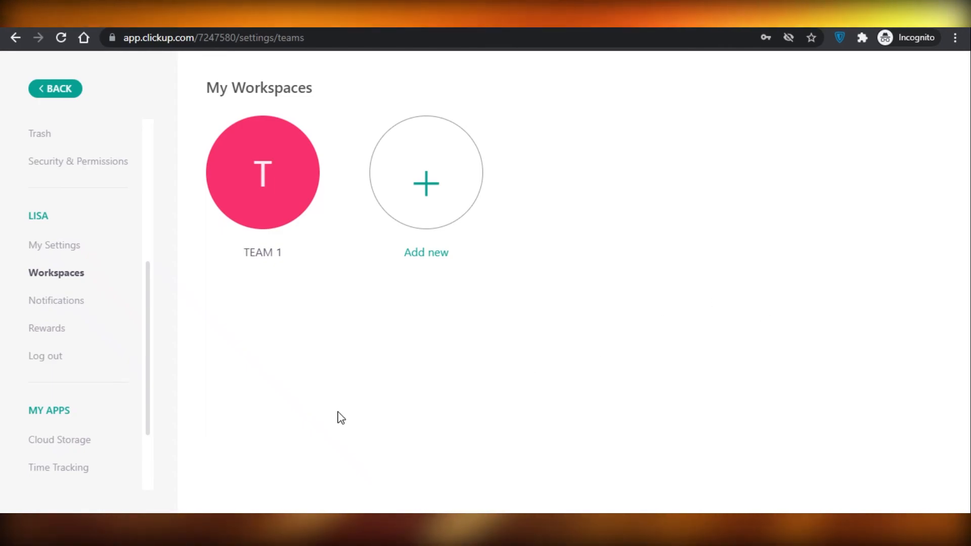
Open the notification settings for the TEAM 1 workspace and review the comment, task, and start and due date options
{"action": "left_click", "coordinate": [71, 302]}
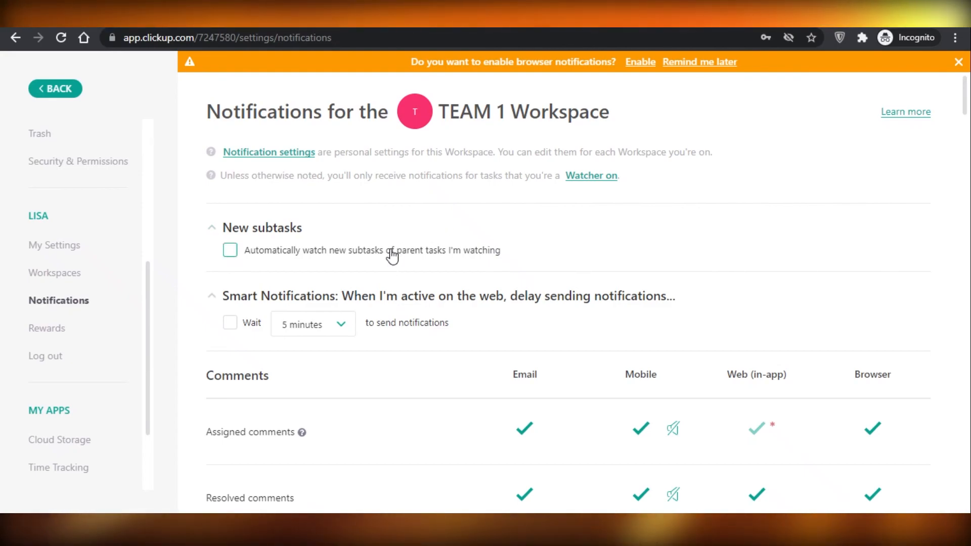
{"action": "scroll", "coordinate": [393, 256], "scroll_direction": "down", "scroll_amount": 2}
{"action": "scroll", "coordinate": [394, 253], "scroll_direction": "down", "scroll_amount": 1}
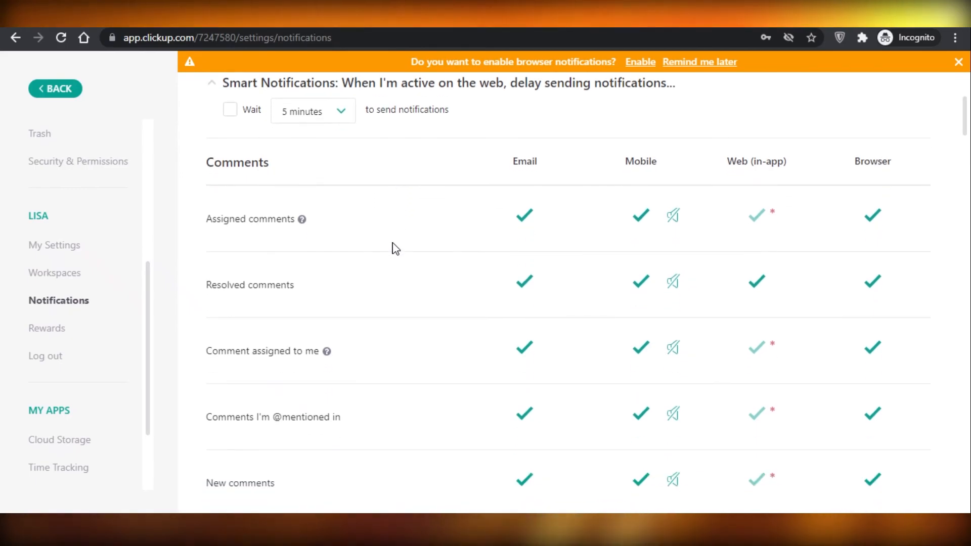
{"action": "scroll", "coordinate": [440, 223], "scroll_direction": "down", "scroll_amount": 7}
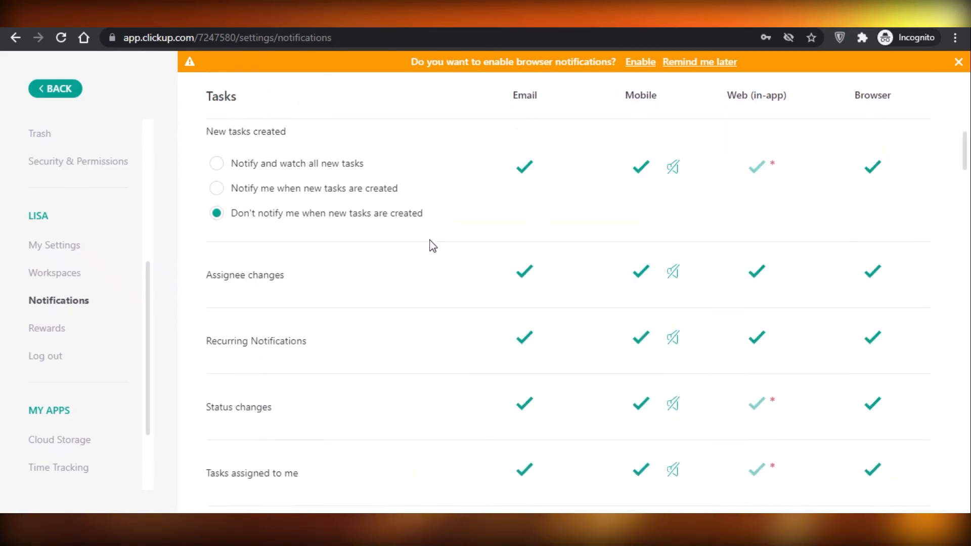
{"action": "scroll", "coordinate": [427, 243], "scroll_direction": "up", "scroll_amount": 1}
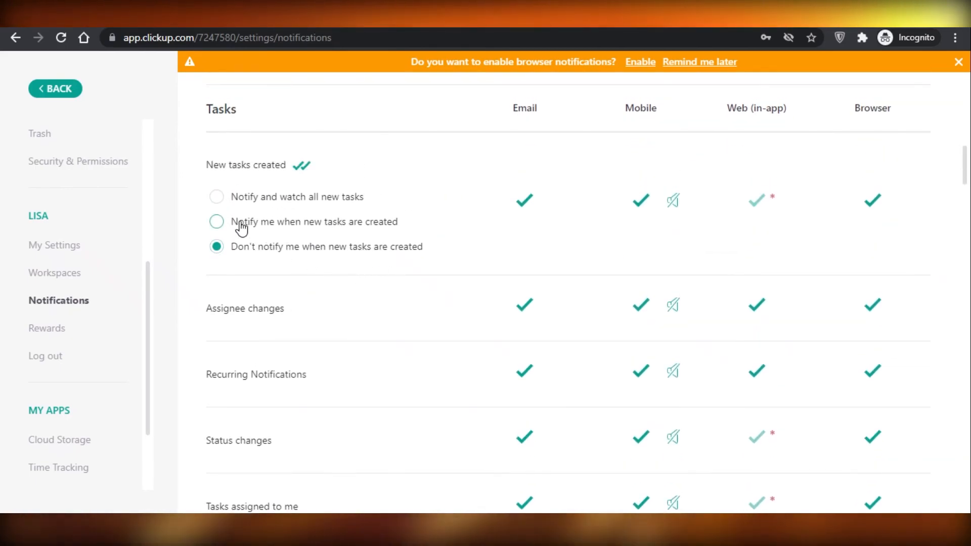
{"action": "scroll", "coordinate": [369, 301], "scroll_direction": "down", "scroll_amount": 3}
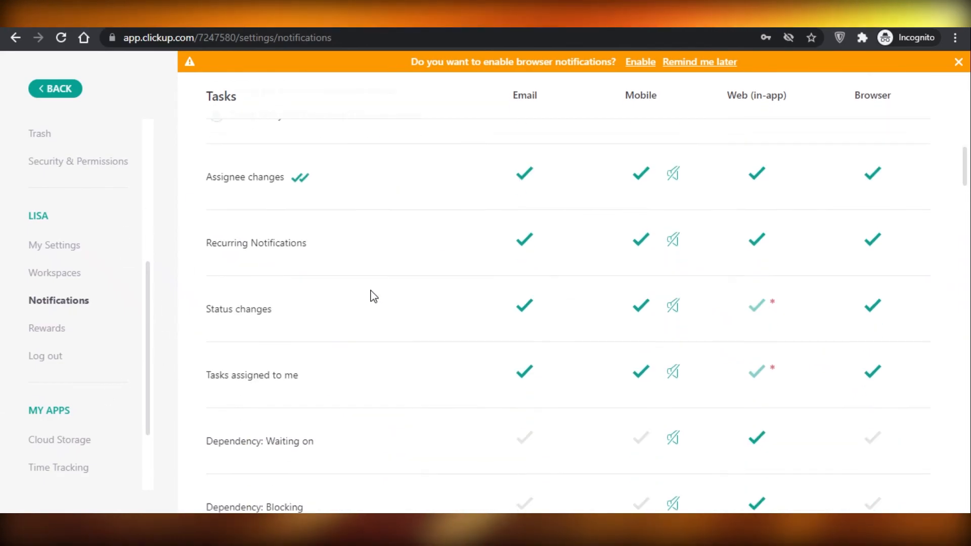
{"action": "scroll", "coordinate": [599, 260], "scroll_direction": "down", "scroll_amount": 15}
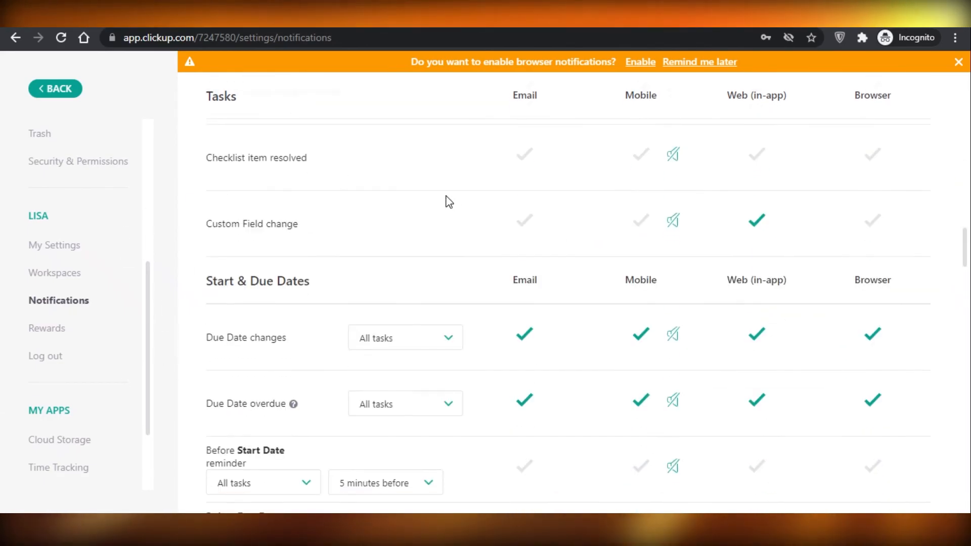
{"action": "scroll", "coordinate": [375, 389], "scroll_direction": "up", "scroll_amount": 5}
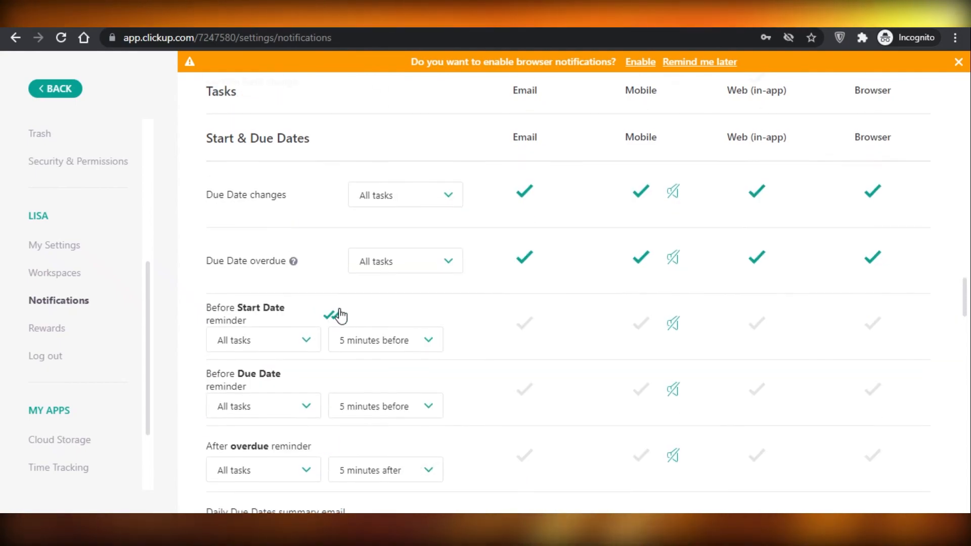
{"action": "scroll", "coordinate": [578, 223], "scroll_direction": "down", "scroll_amount": 1}
{"action": "scroll", "coordinate": [392, 266], "scroll_direction": "up", "scroll_amount": 1}
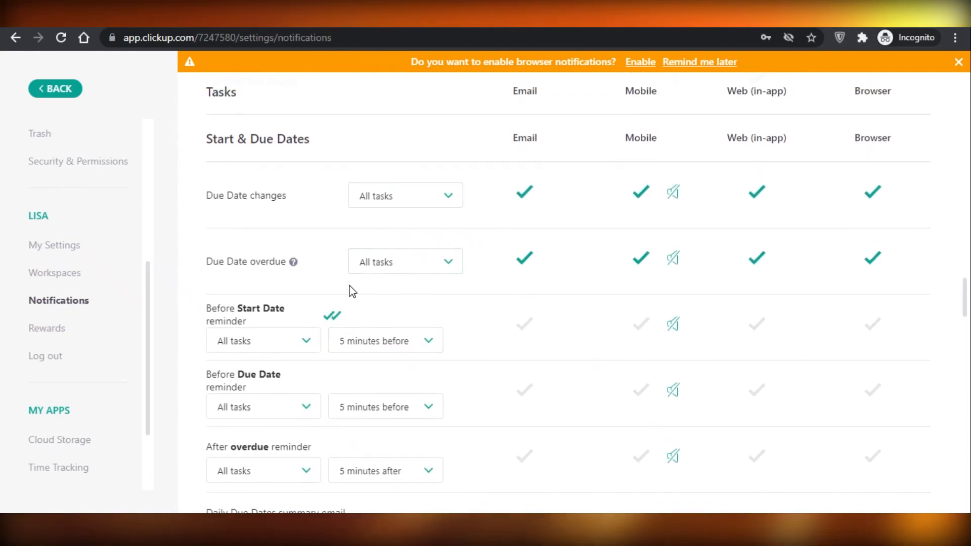
Check which task scopes are available for the Due Date overdue notification
{"action": "left_click", "coordinate": [413, 261]}
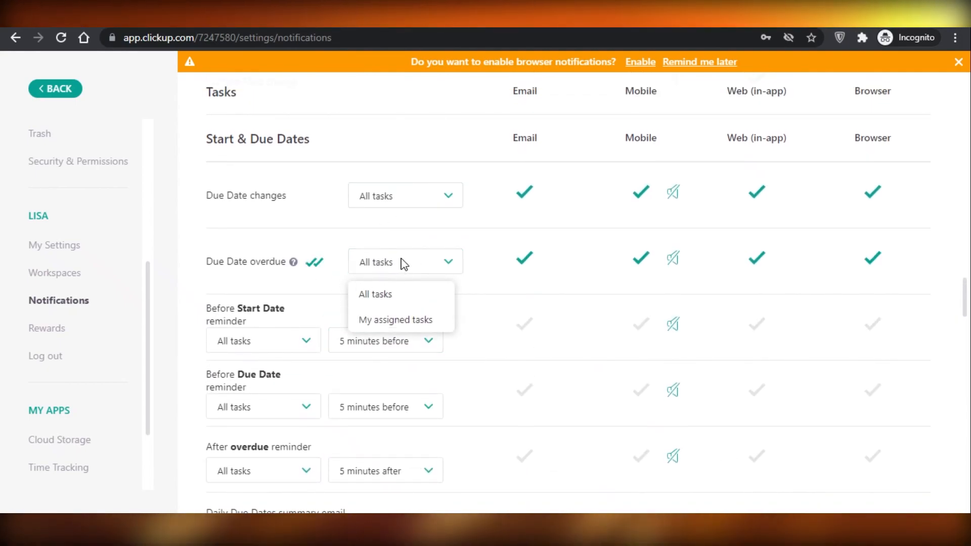
{"action": "left_click", "coordinate": [399, 263]}
{"action": "left_click", "coordinate": [376, 271]}
{"action": "left_click", "coordinate": [402, 257]}
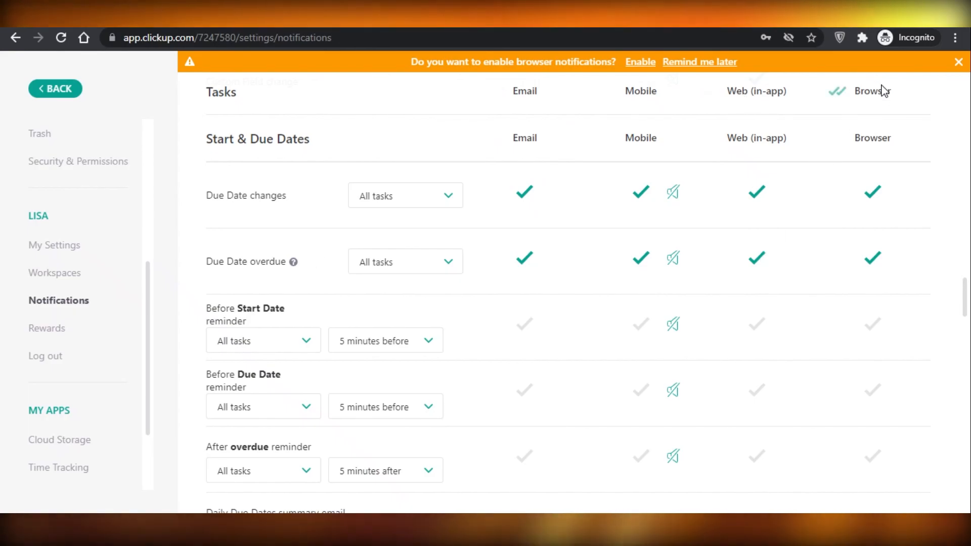
{"action": "scroll", "coordinate": [404, 271], "scroll_direction": "up", "scroll_amount": 1}
{"action": "scroll", "coordinate": [403, 271], "scroll_direction": "down", "scroll_amount": 2}
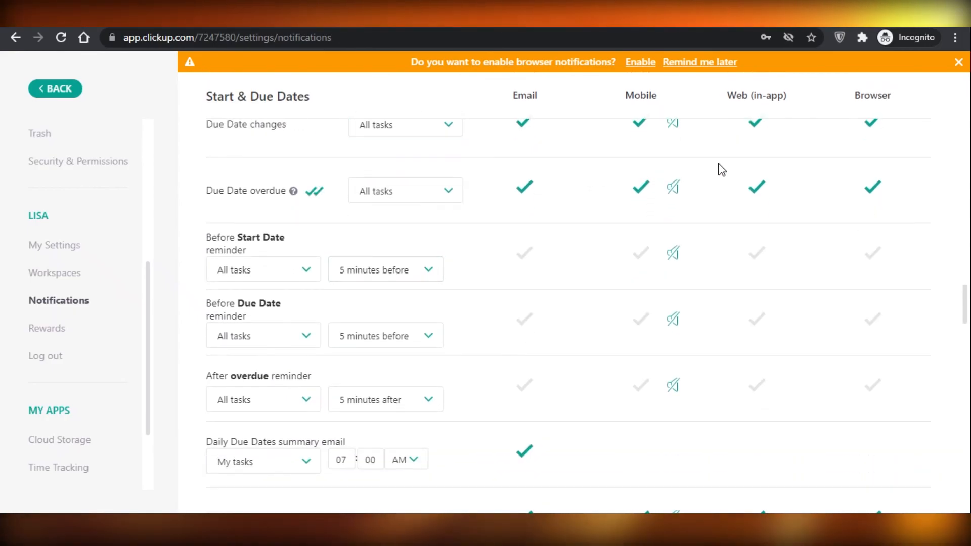
Review the notification options for ClickApps, Integrations, List Info, Sharing and Docs, and leave the settings
{"action": "scroll", "coordinate": [351, 262], "scroll_direction": "down", "scroll_amount": 9}
{"action": "scroll", "coordinate": [308, 225], "scroll_direction": "up", "scroll_amount": 2}
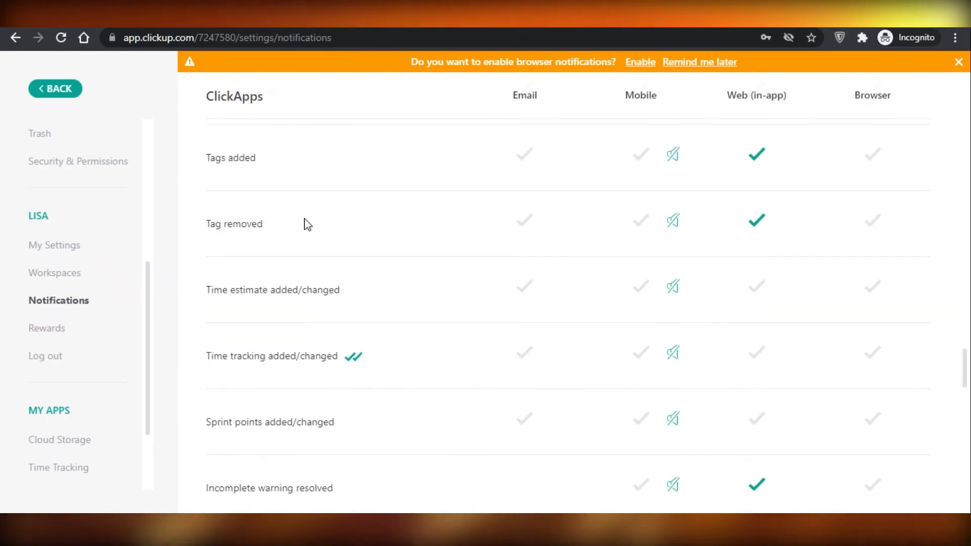
{"action": "scroll", "coordinate": [379, 274], "scroll_direction": "up", "scroll_amount": 3}
{"action": "scroll", "coordinate": [388, 266], "scroll_direction": "down", "scroll_amount": 2}
{"action": "scroll", "coordinate": [435, 245], "scroll_direction": "down", "scroll_amount": 2}
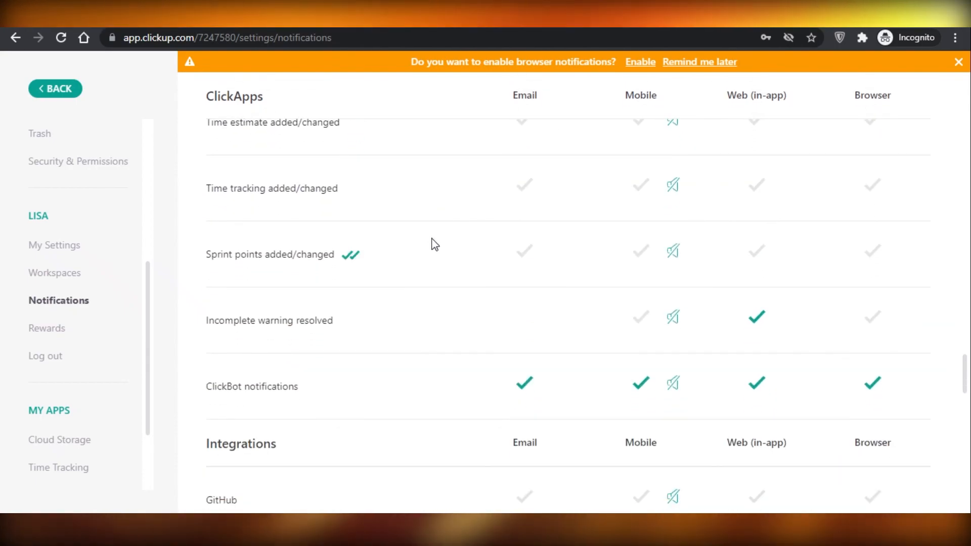
{"action": "scroll", "coordinate": [574, 245], "scroll_direction": "down", "scroll_amount": 1}
{"action": "scroll", "coordinate": [752, 283], "scroll_direction": "down", "scroll_amount": 6}
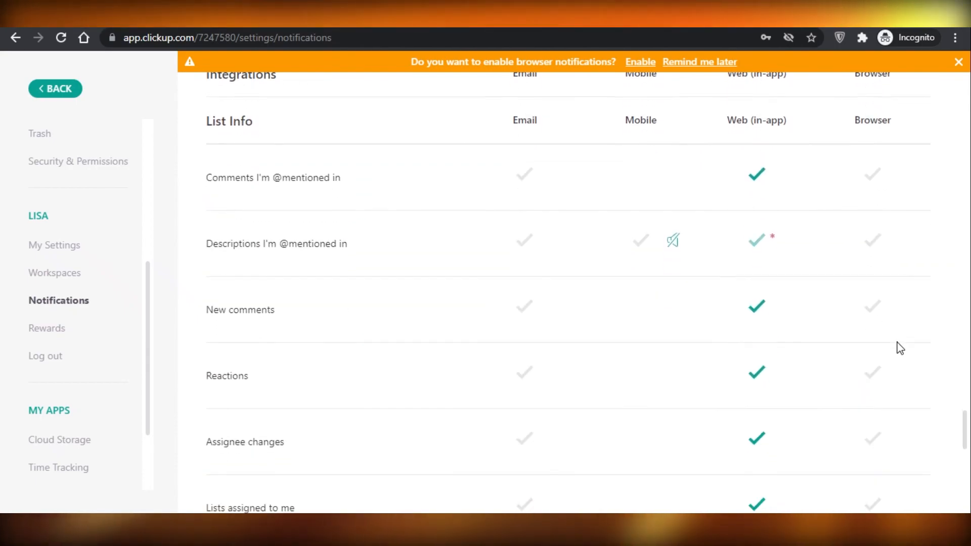
{"action": "scroll", "coordinate": [963, 455], "scroll_direction": "up", "scroll_amount": 7}
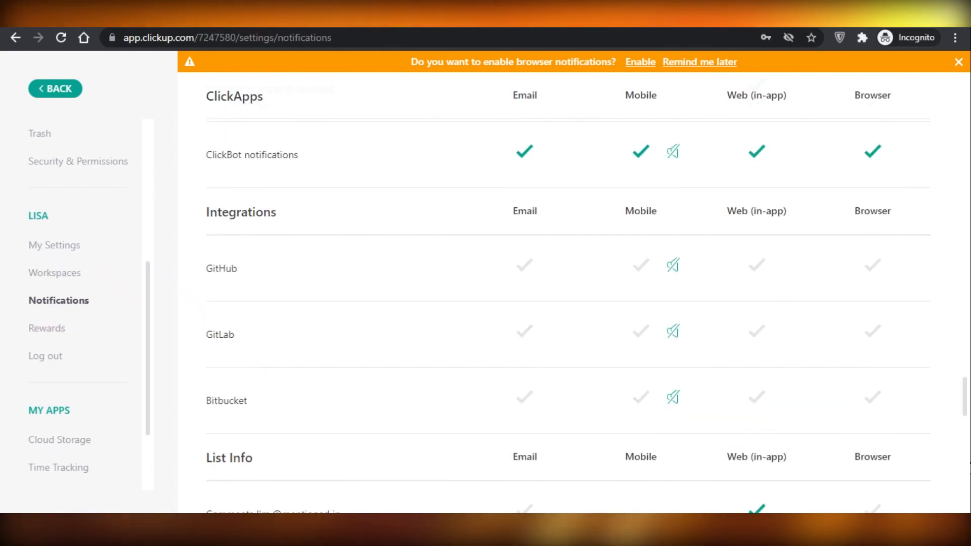
{"action": "scroll", "coordinate": [964, 456], "scroll_direction": "down", "scroll_amount": 7}
{"action": "scroll", "coordinate": [574, 294], "scroll_direction": "down", "scroll_amount": 3}
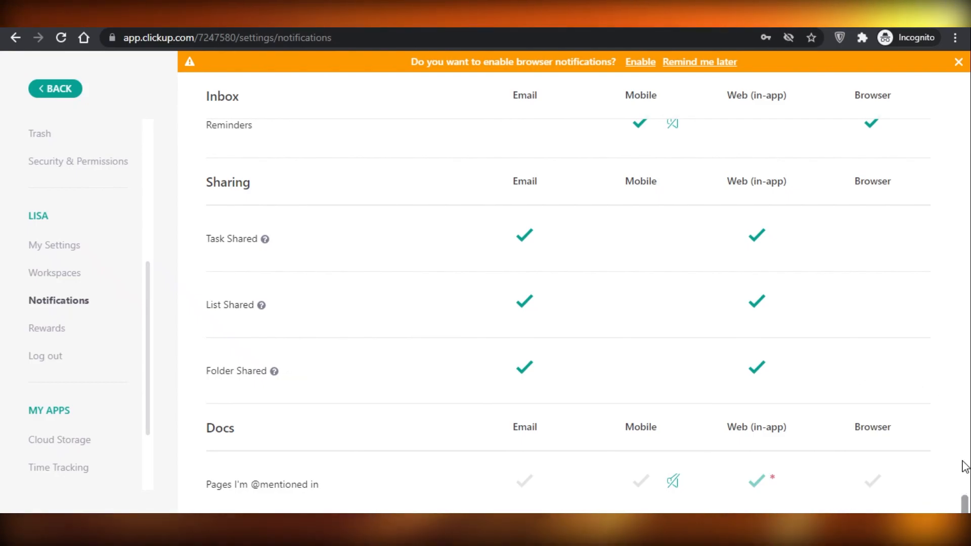
{"action": "left_click_drag", "start_coordinate": [968, 499], "coordinate": [964, 107]}
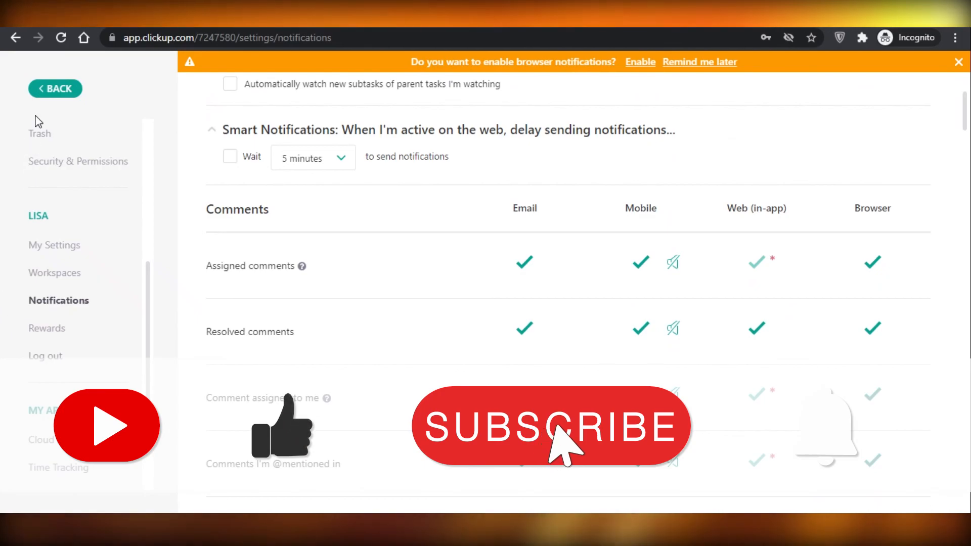
{"action": "left_click", "coordinate": [61, 90]}
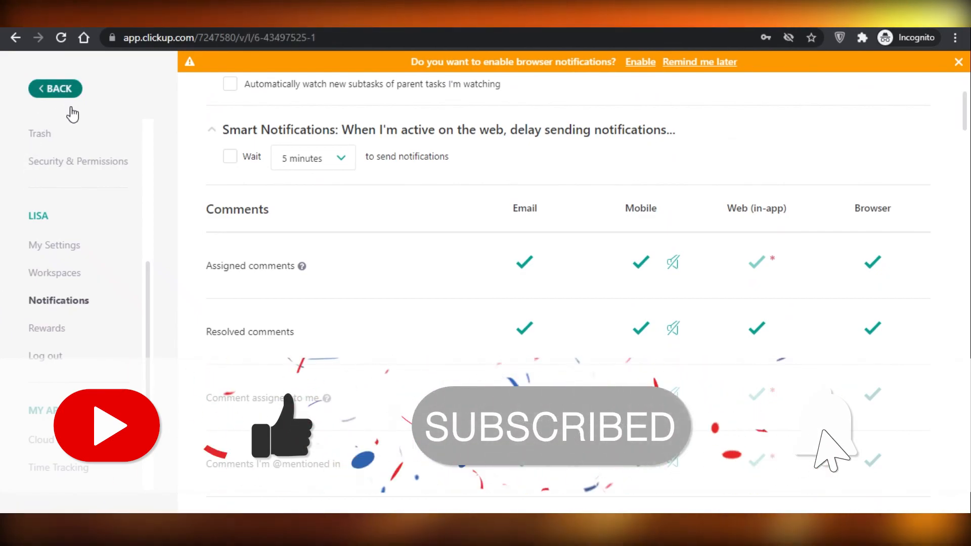